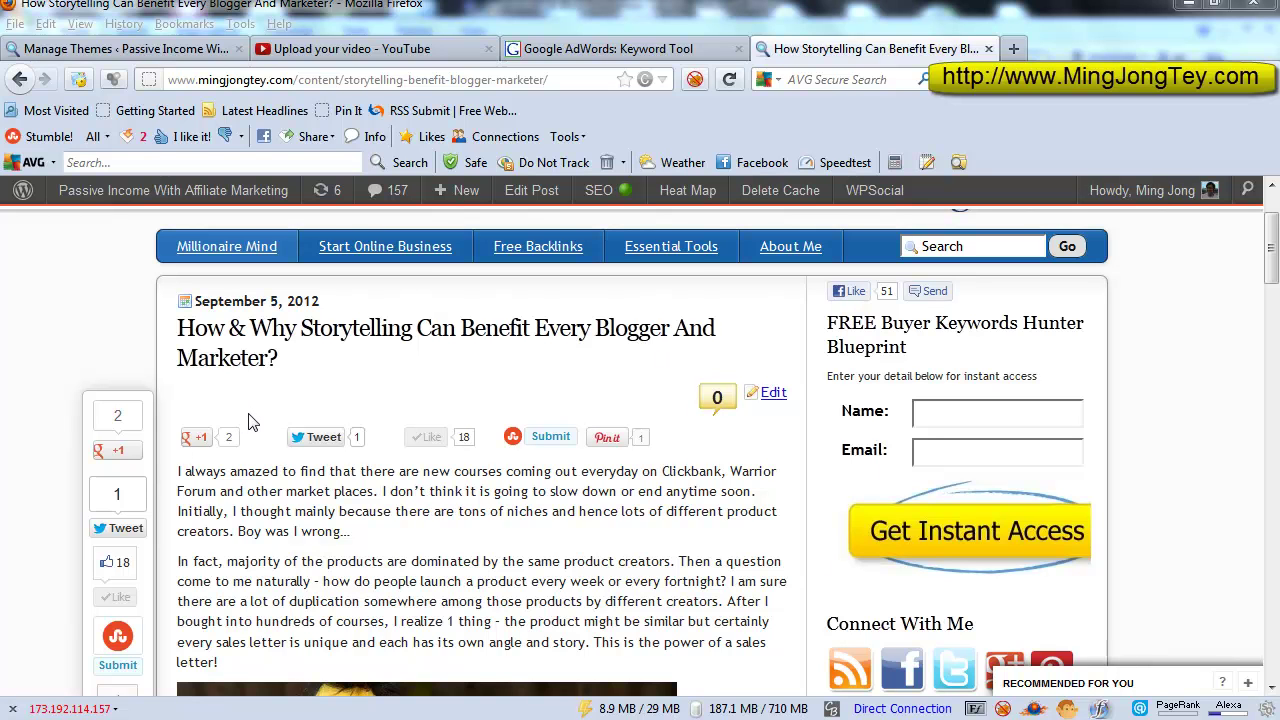
Step: Scroll through the blog post and dismiss the Google +1 recommendations popup
{"action": "left_click", "coordinate": [350, 535]}
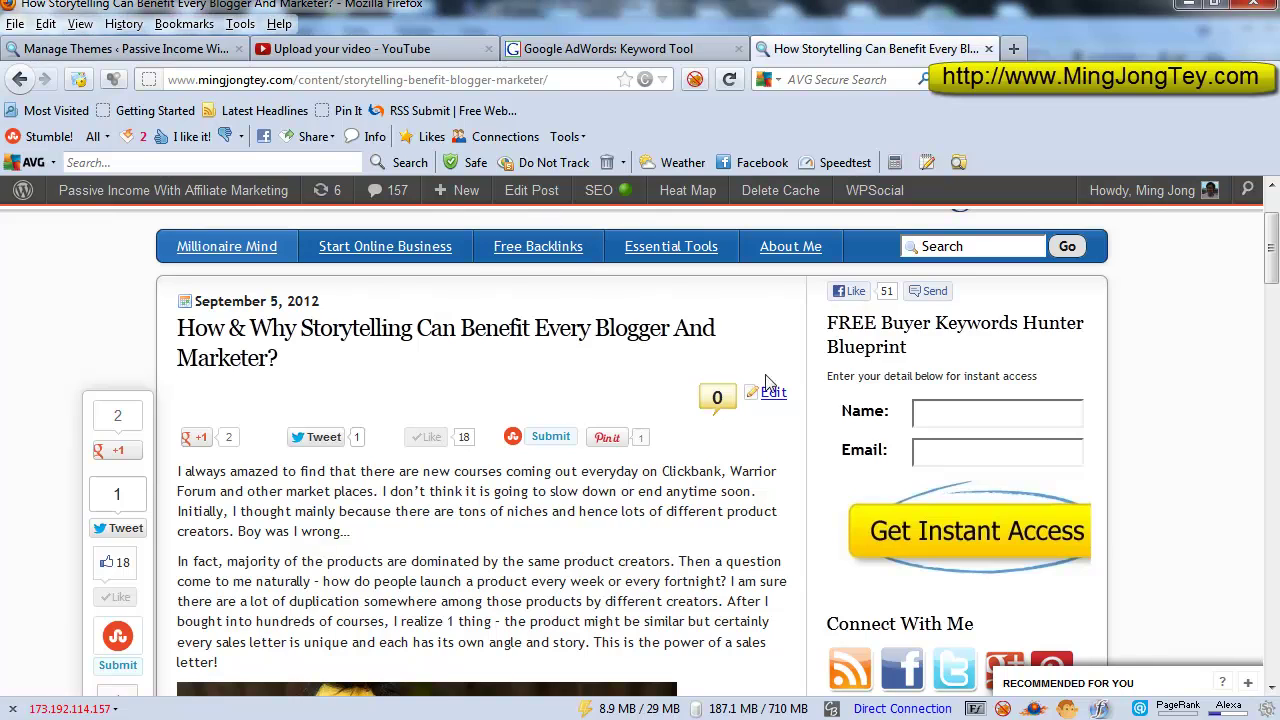
{"action": "scroll", "coordinate": [731, 366], "scroll_direction": "down", "scroll_amount": 2}
{"action": "scroll", "coordinate": [731, 358], "scroll_direction": "down", "scroll_amount": 15}
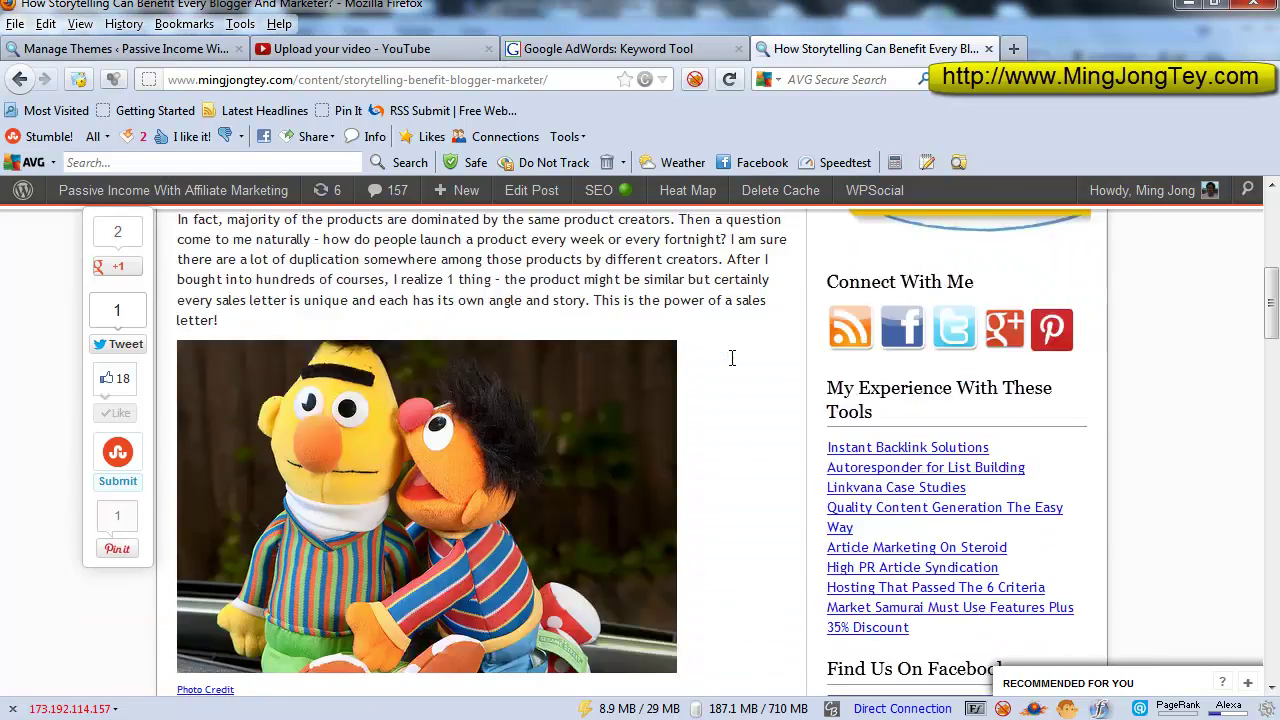
{"action": "scroll", "coordinate": [733, 358], "scroll_direction": "down", "scroll_amount": 2}
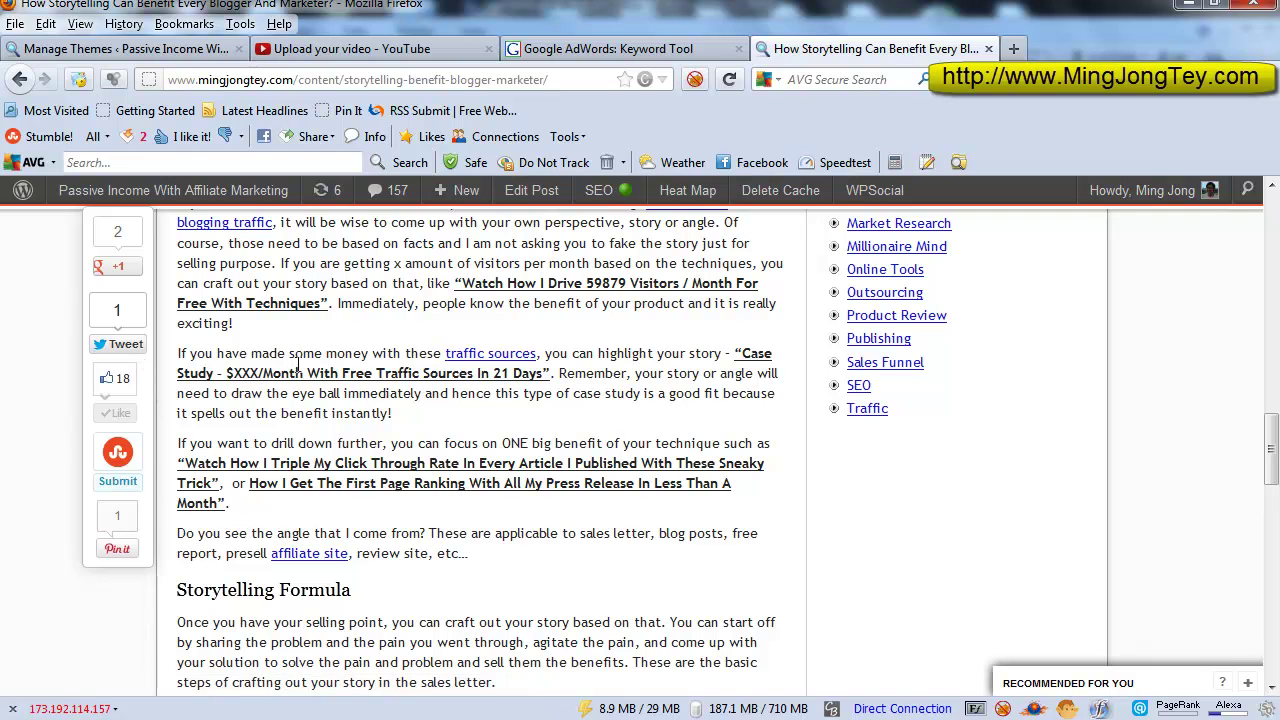
{"action": "scroll", "coordinate": [906, 357], "scroll_direction": "up", "scroll_amount": 6}
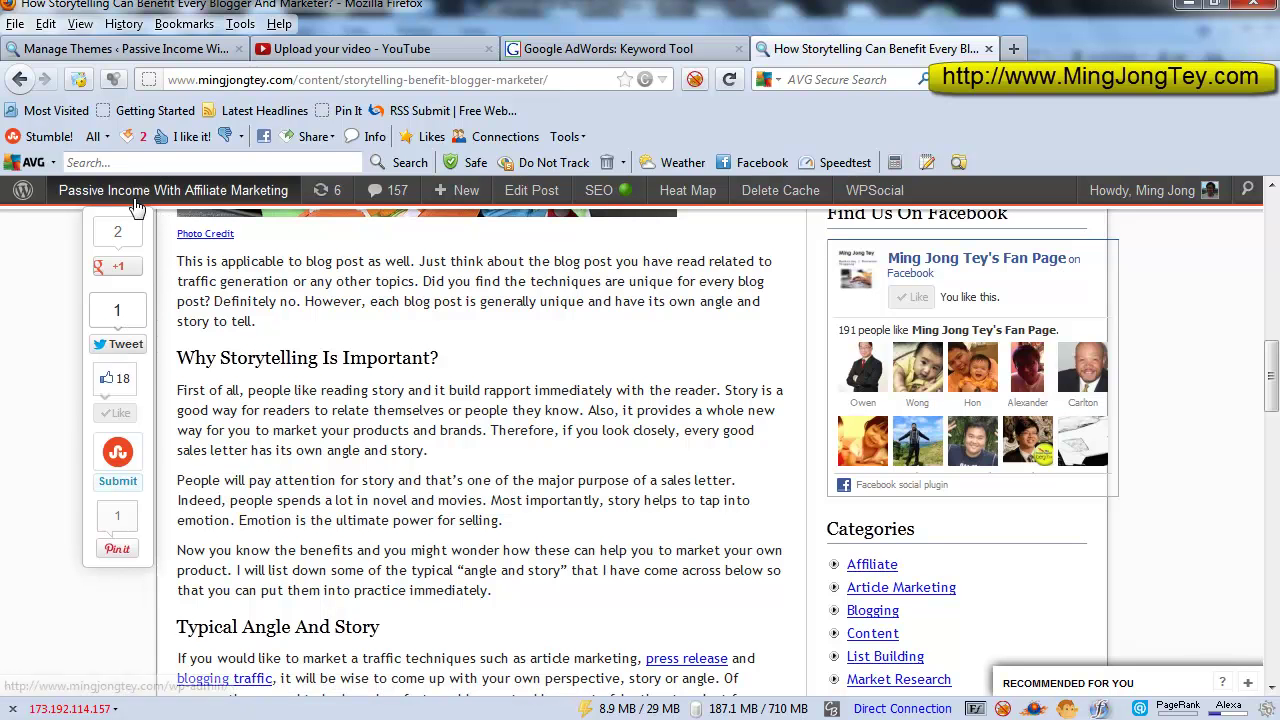
{"action": "mouse_move", "coordinate": [140, 195]}
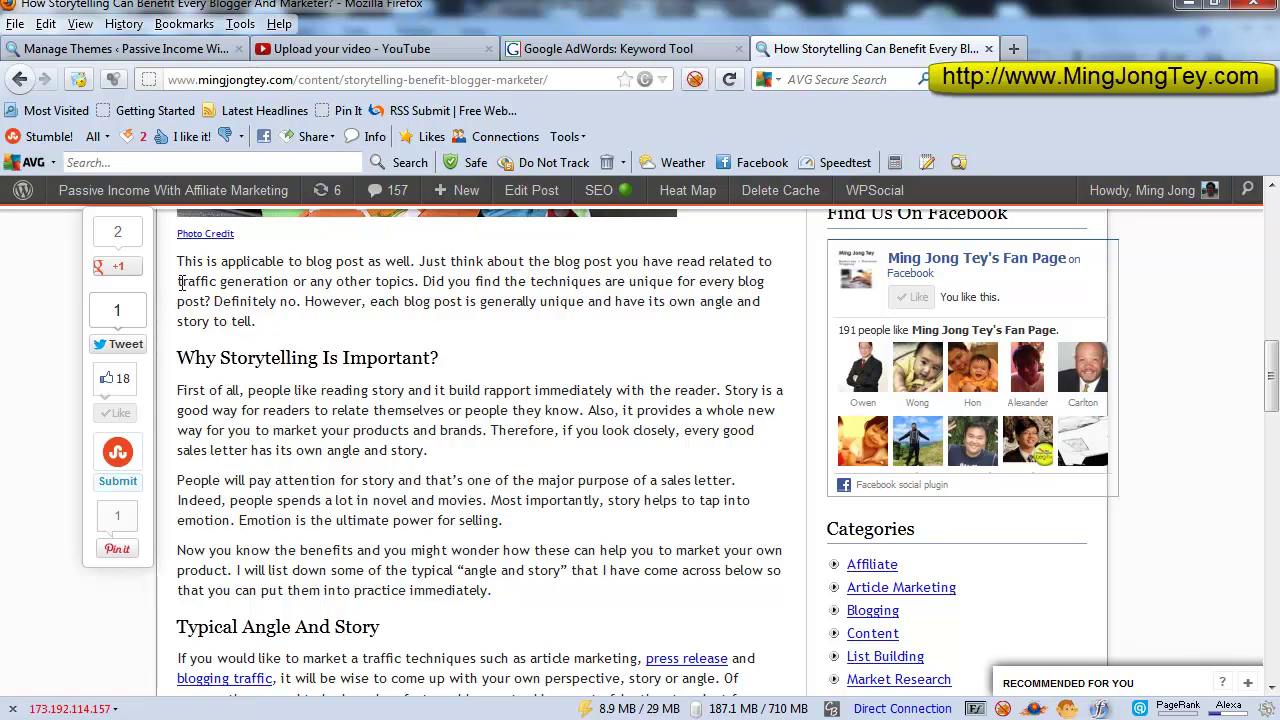
{"action": "mouse_move", "coordinate": [118, 270]}
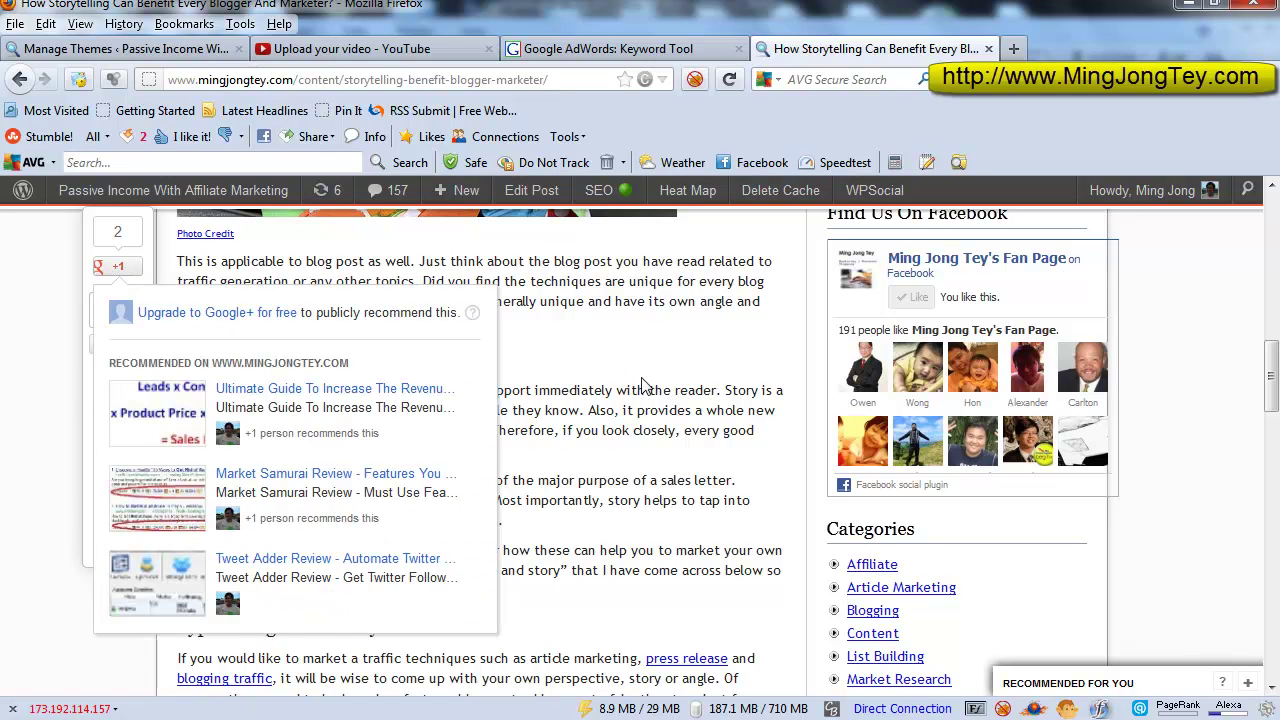
{"action": "left_click_drag", "start_coordinate": [642, 385], "coordinate": [647, 388]}
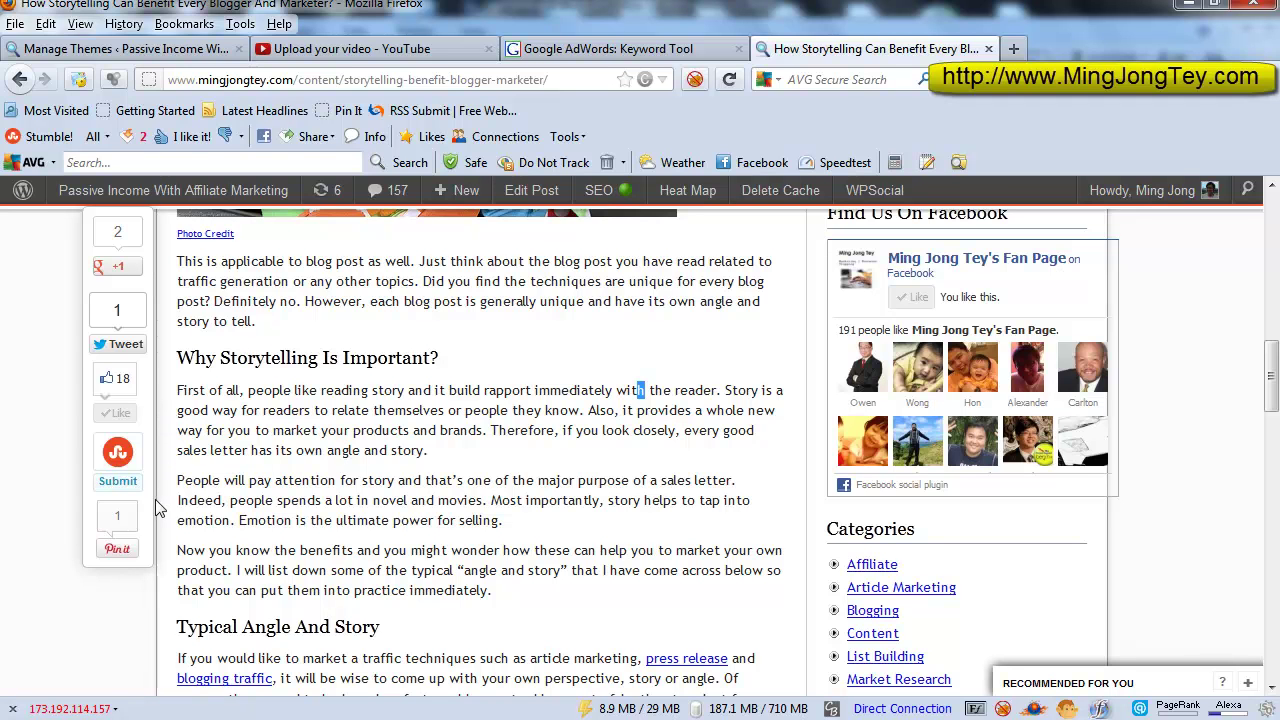
{"action": "scroll", "coordinate": [518, 483], "scroll_direction": "up", "scroll_amount": 10}
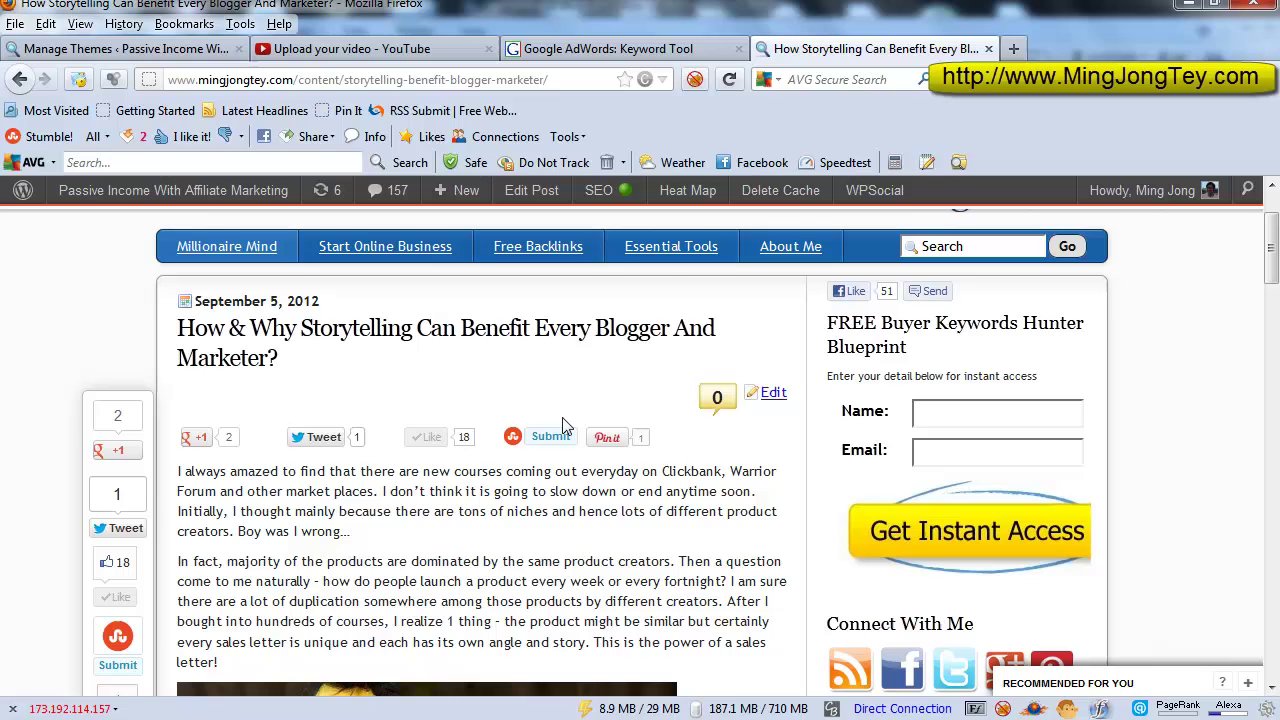
Step: Switch to the Manage Themes admin page listing the available themes
{"action": "left_click", "coordinate": [100, 52]}
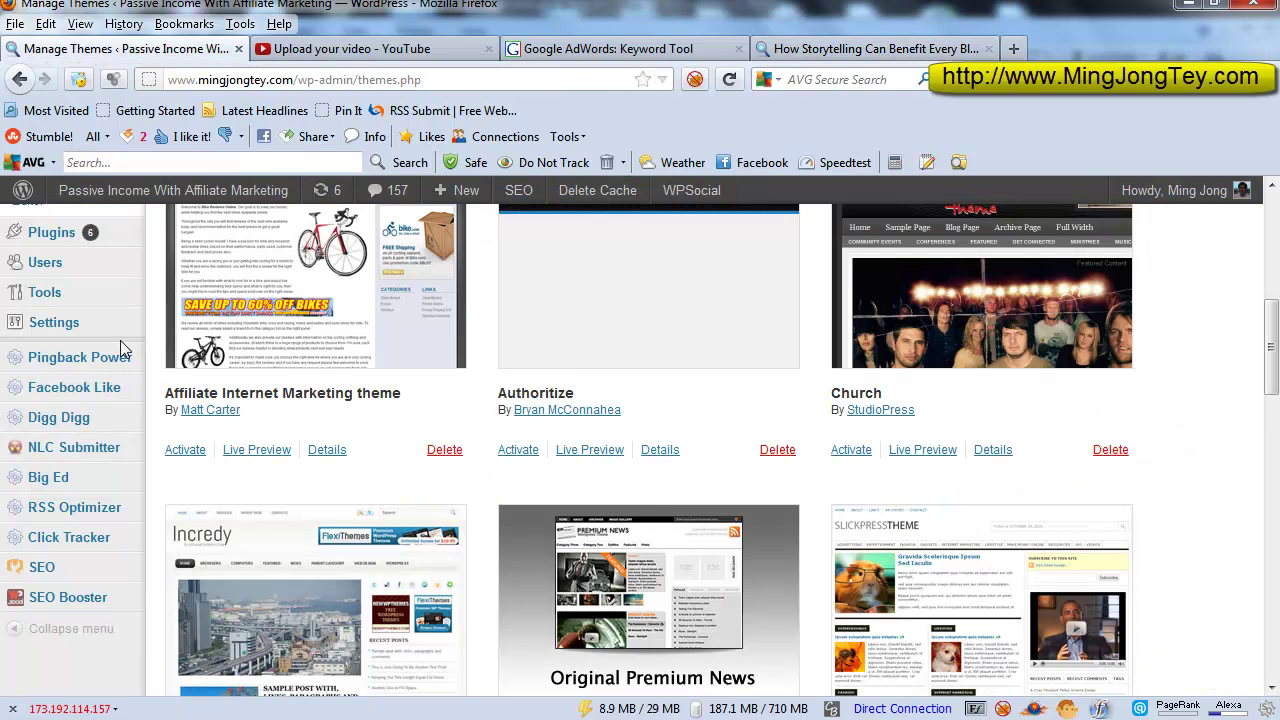
{"action": "scroll", "coordinate": [122, 345], "scroll_direction": "up", "scroll_amount": 6}
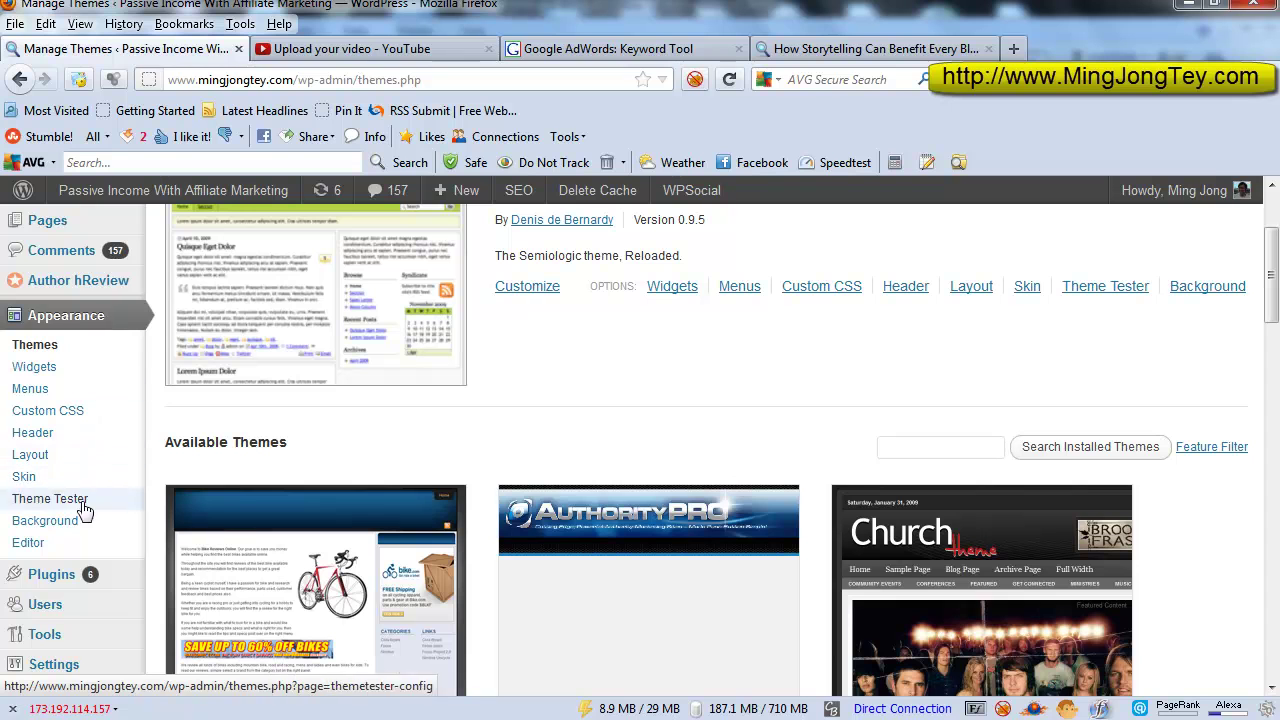
{"action": "scroll", "coordinate": [118, 432], "scroll_direction": "down", "scroll_amount": 6}
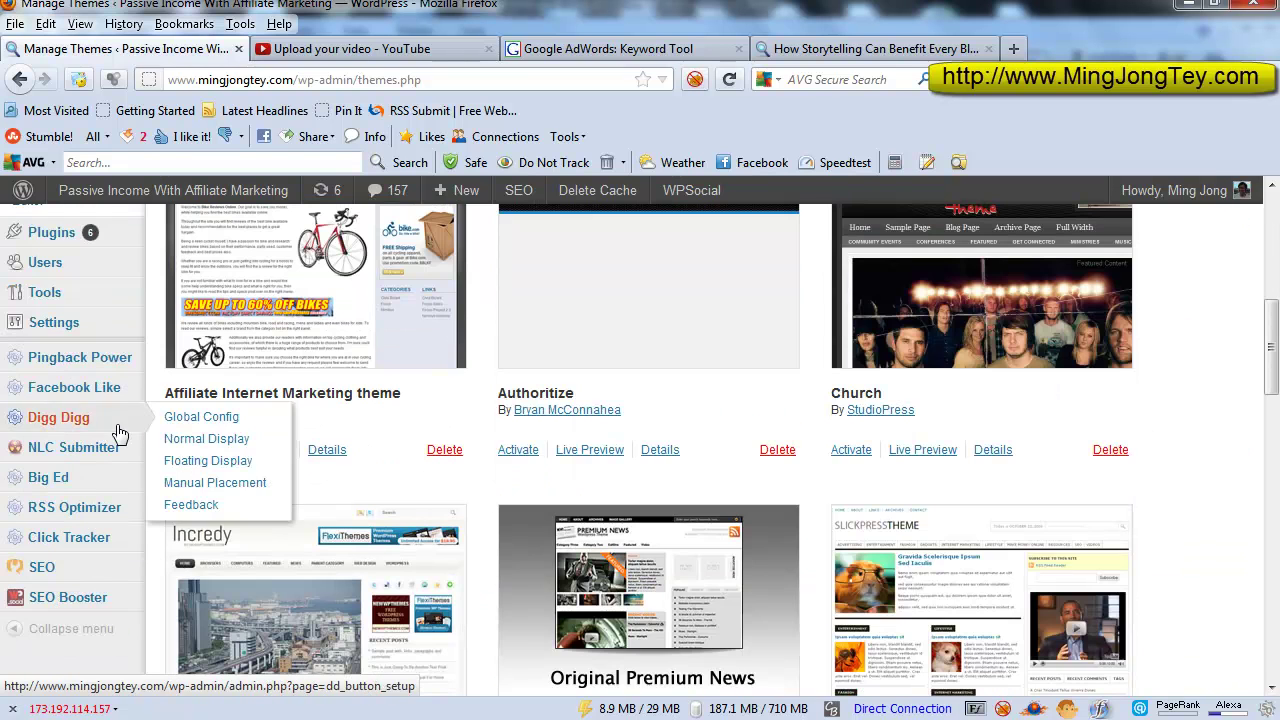
{"action": "mouse_move", "coordinate": [65, 447]}
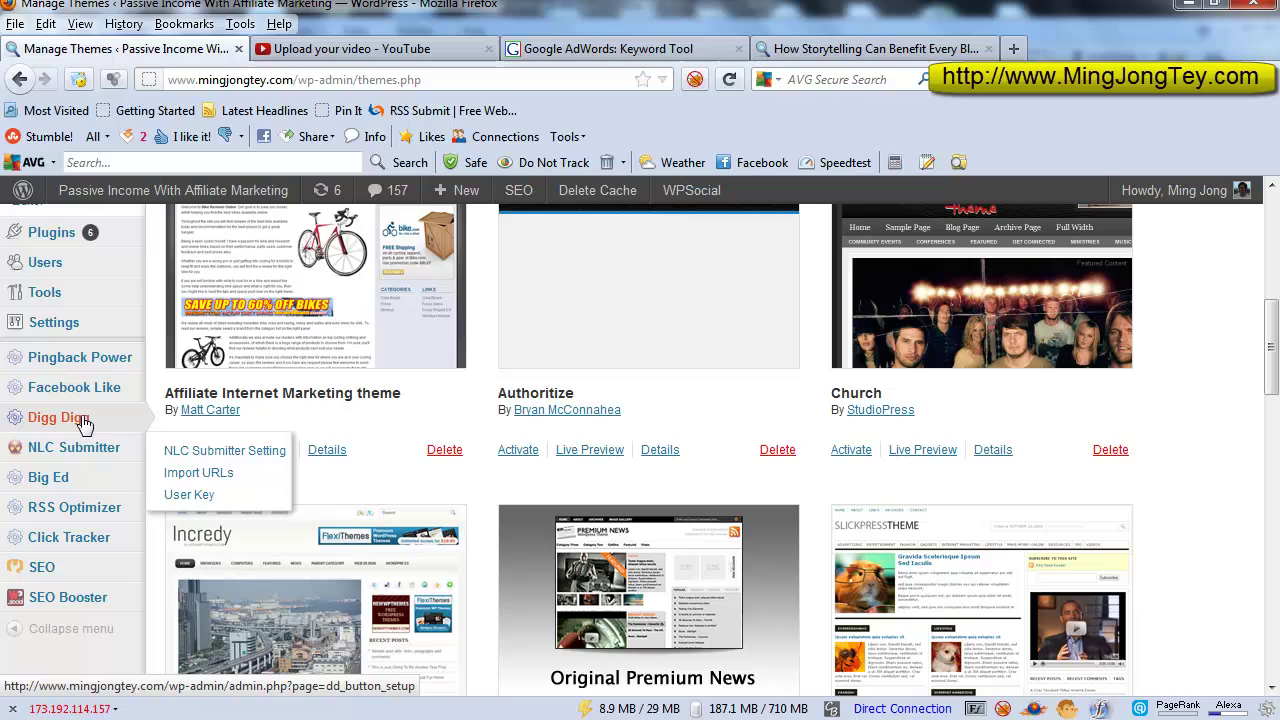
{"action": "mouse_move", "coordinate": [86, 422]}
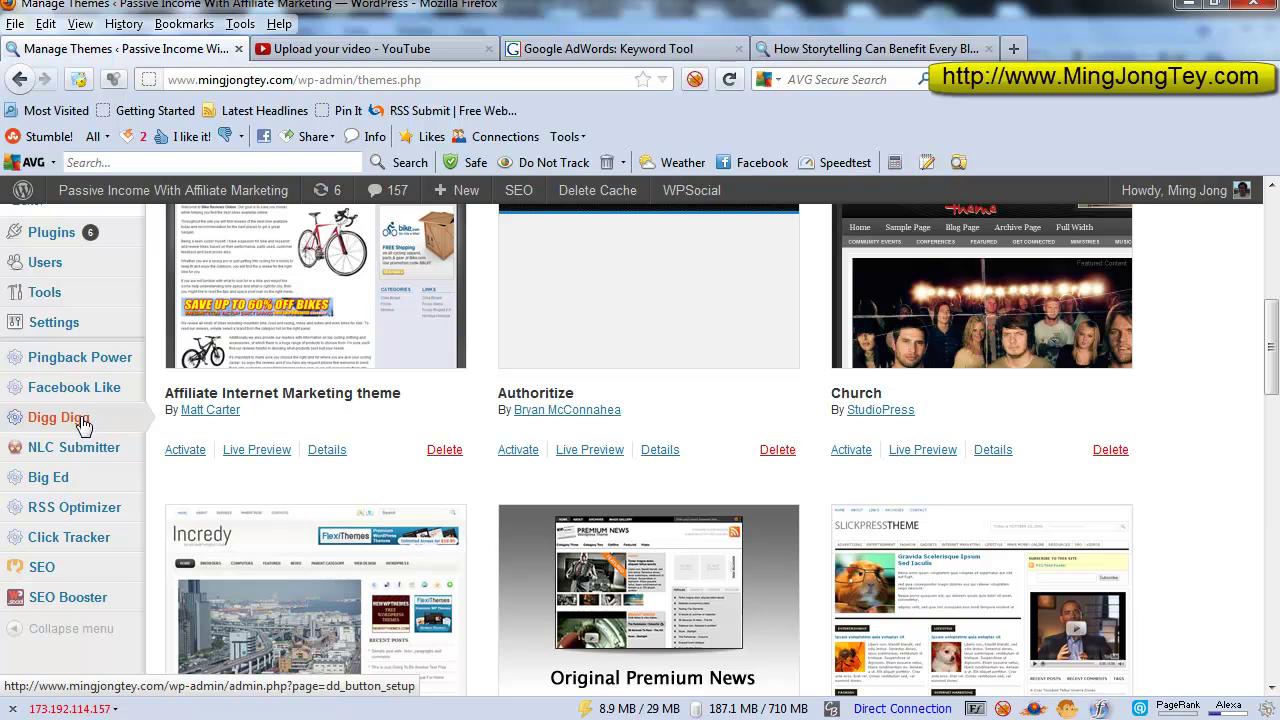
Step: Open Digg Digg's Global Configuration page and scroll to its Facebook and Twitter options
{"action": "left_click", "coordinate": [84, 425]}
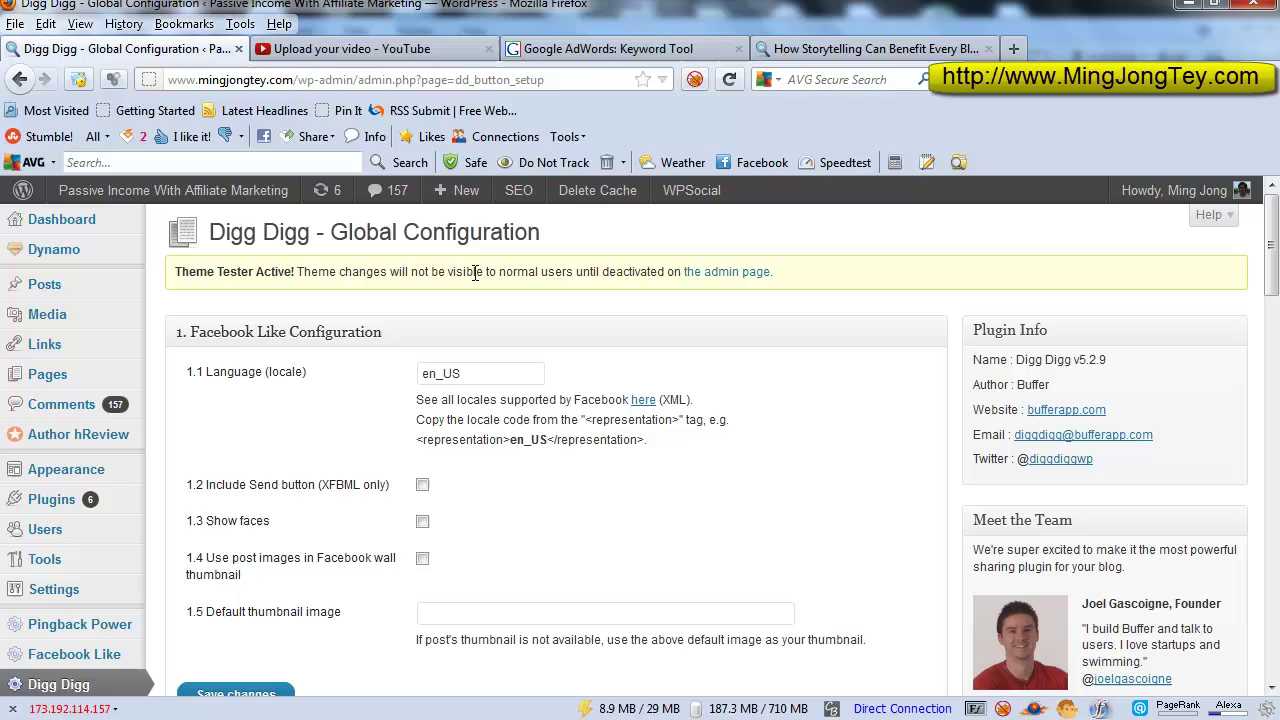
{"action": "scroll", "coordinate": [684, 390], "scroll_direction": "down", "scroll_amount": 1}
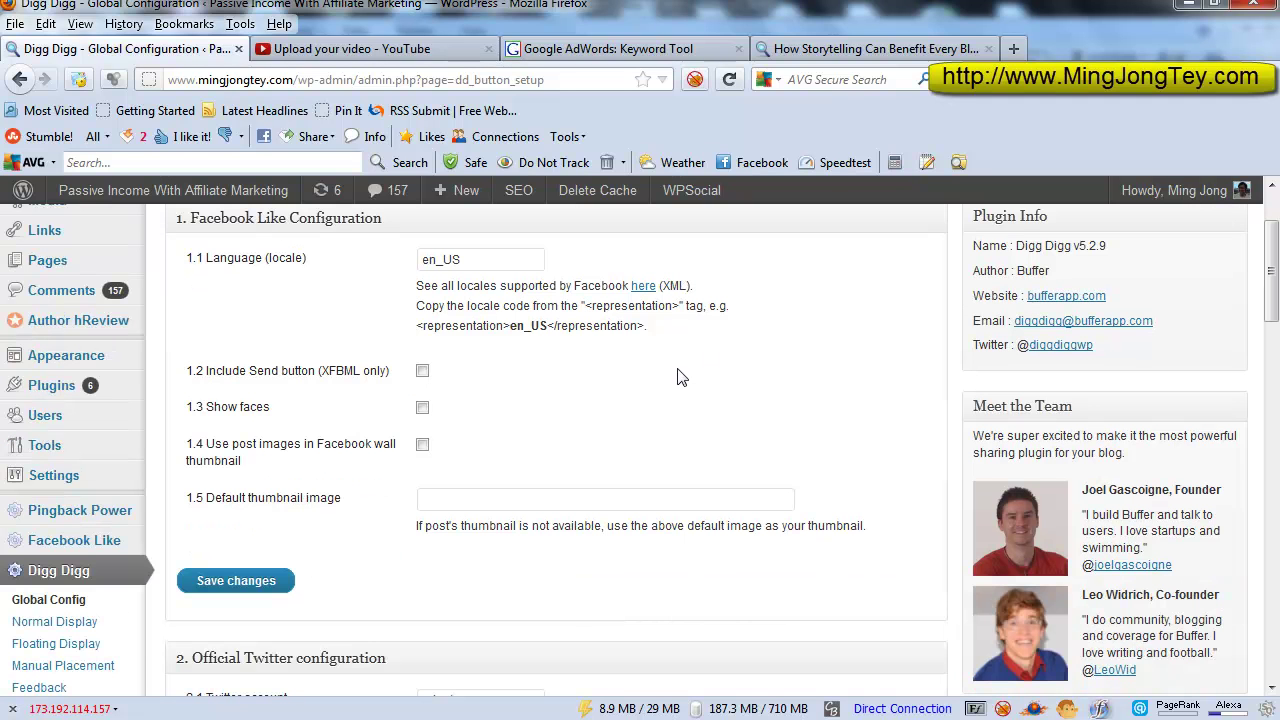
{"action": "scroll", "coordinate": [680, 376], "scroll_direction": "down", "scroll_amount": 1}
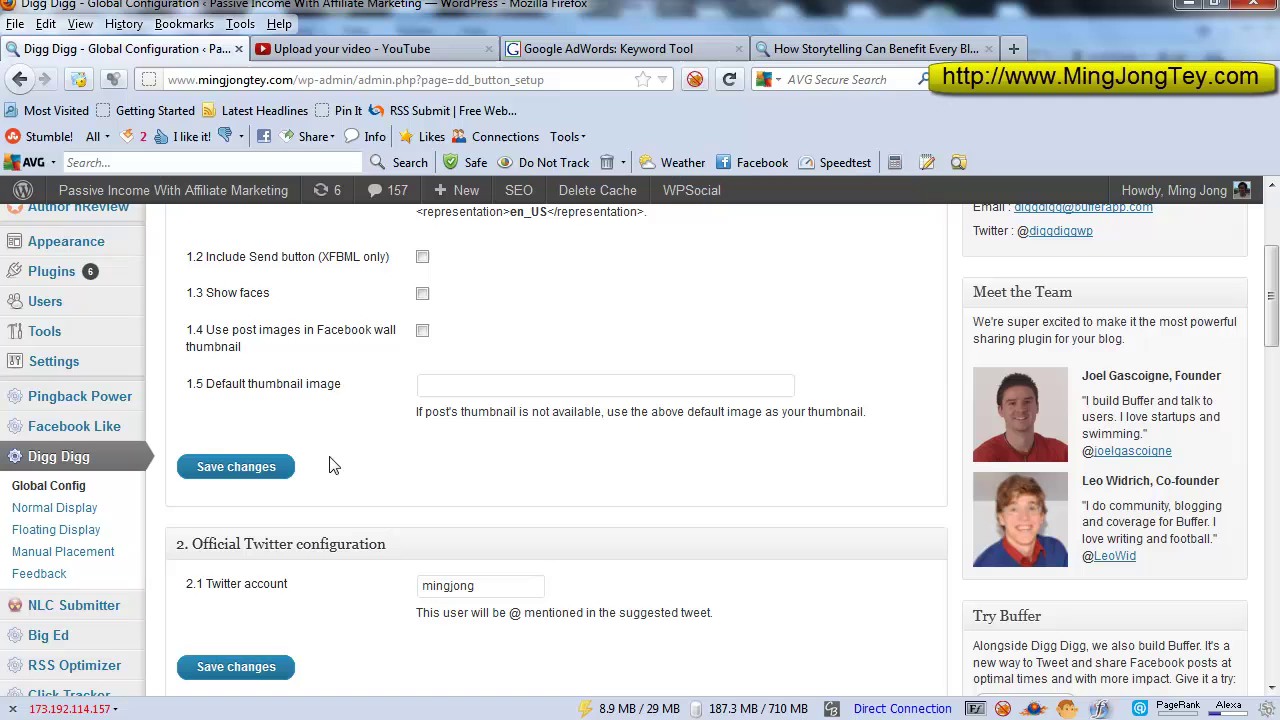
{"action": "scroll", "coordinate": [504, 432], "scroll_direction": "down", "scroll_amount": 2}
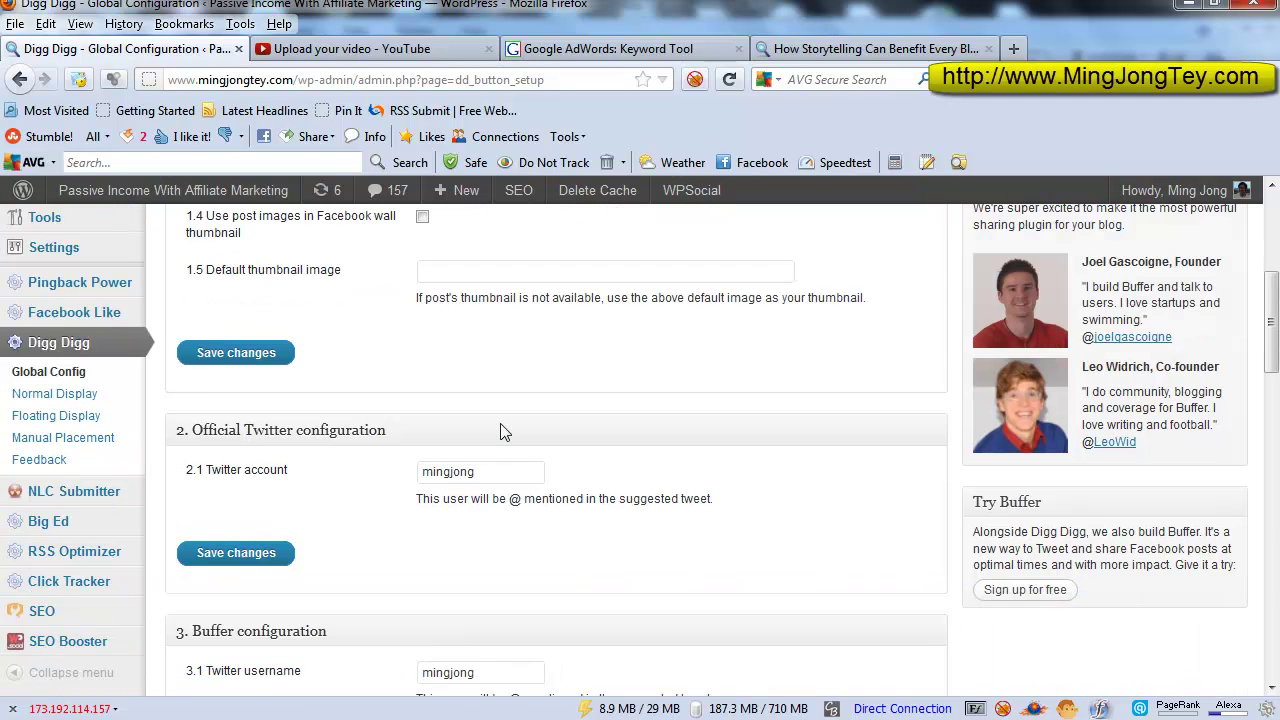
{"action": "scroll", "coordinate": [504, 432], "scroll_direction": "down", "scroll_amount": 2}
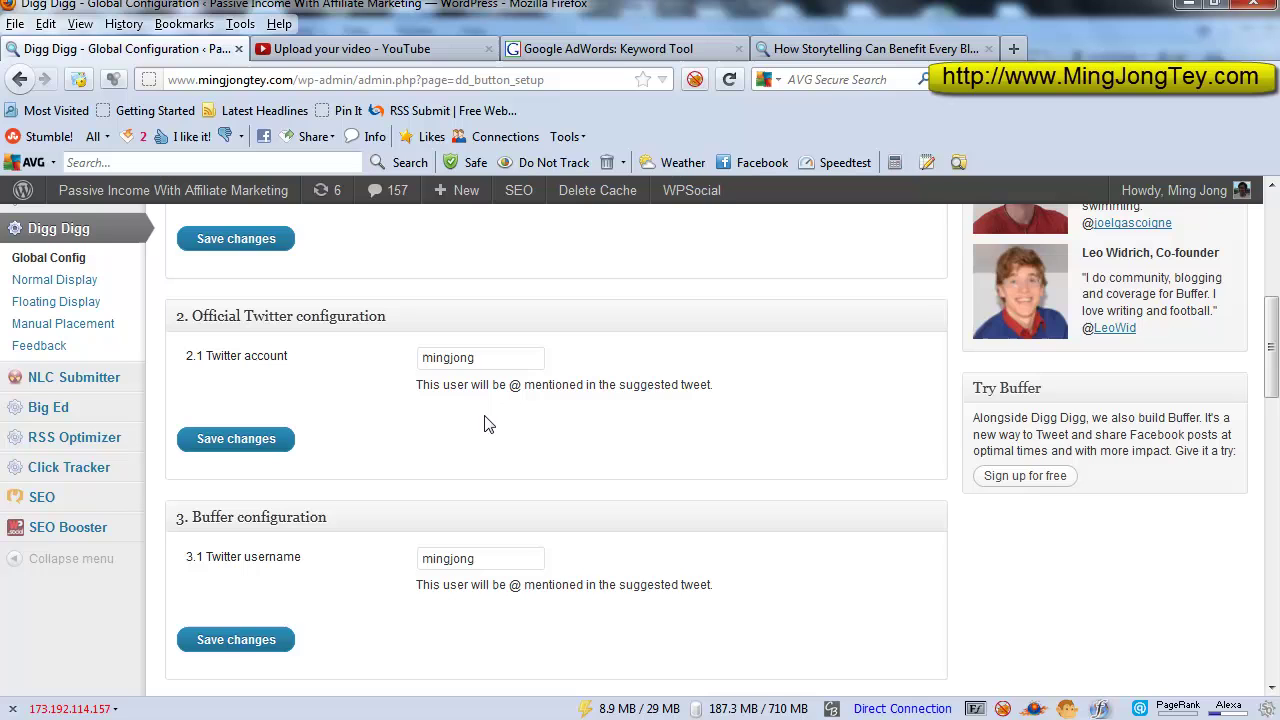
{"action": "scroll", "coordinate": [487, 422], "scroll_direction": "down", "scroll_amount": 5}
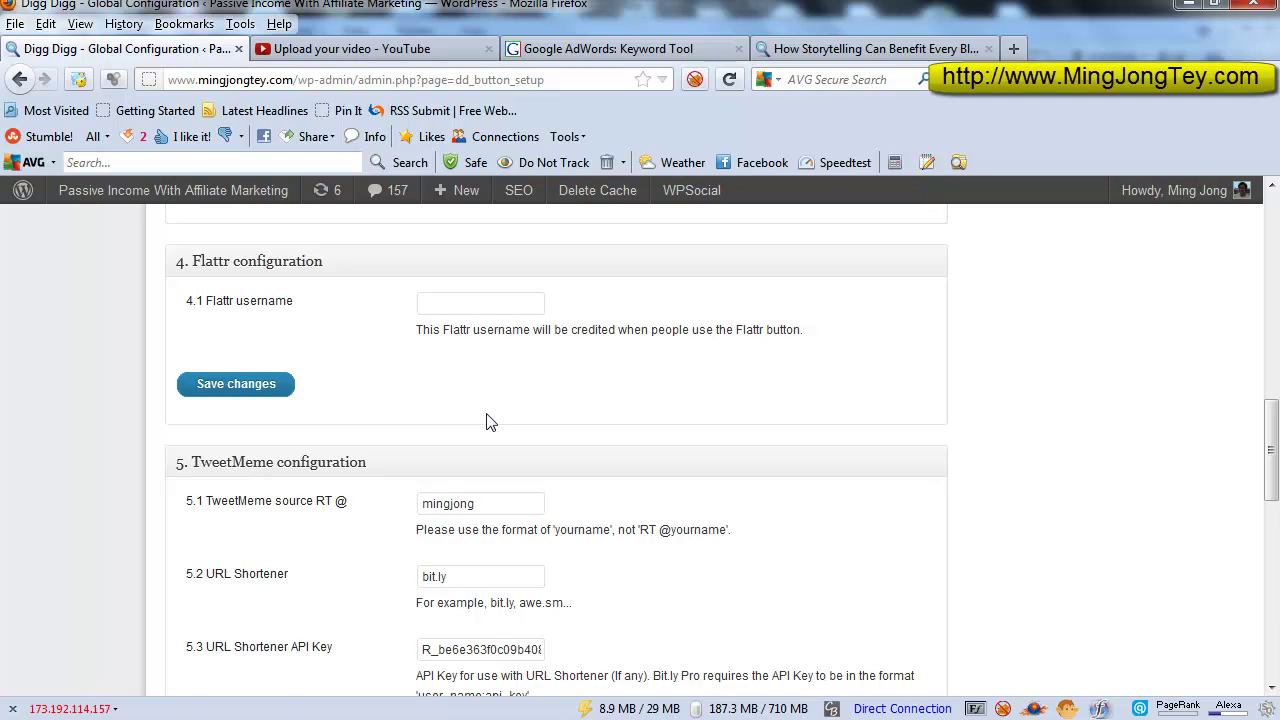
{"action": "scroll", "coordinate": [487, 424], "scroll_direction": "up", "scroll_amount": 2}
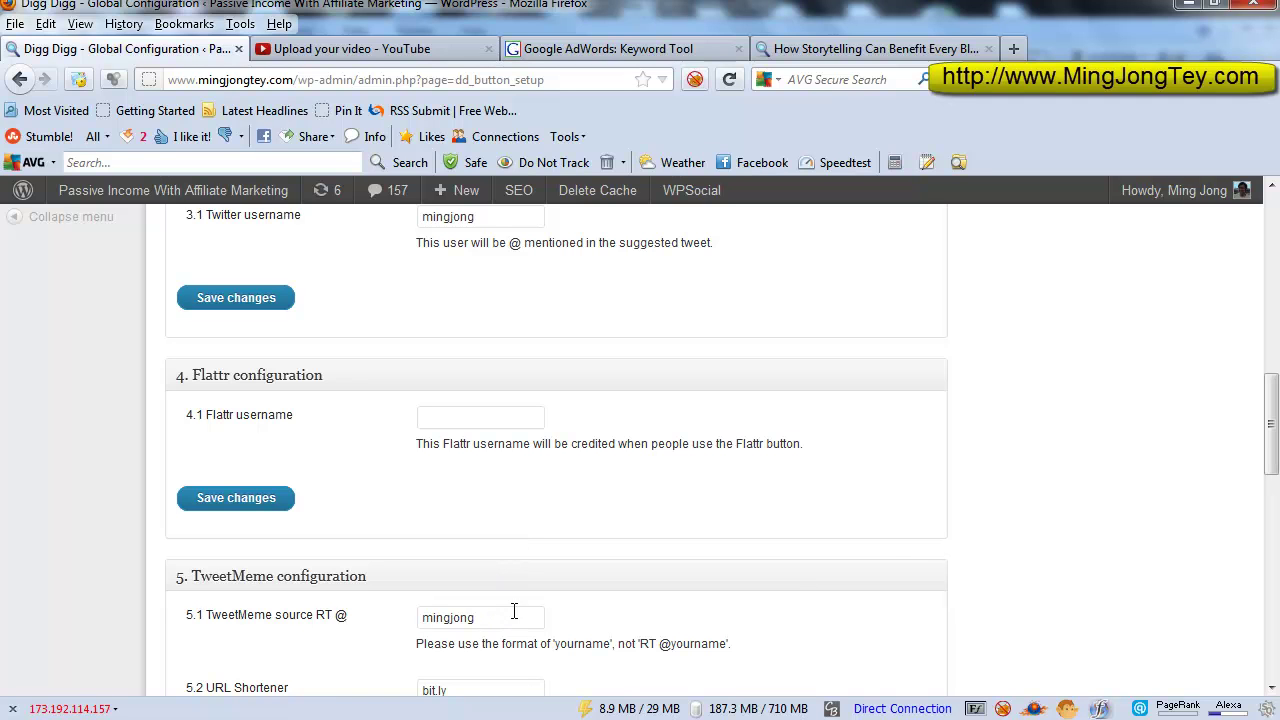
{"action": "scroll", "coordinate": [540, 580], "scroll_direction": "up", "scroll_amount": 4}
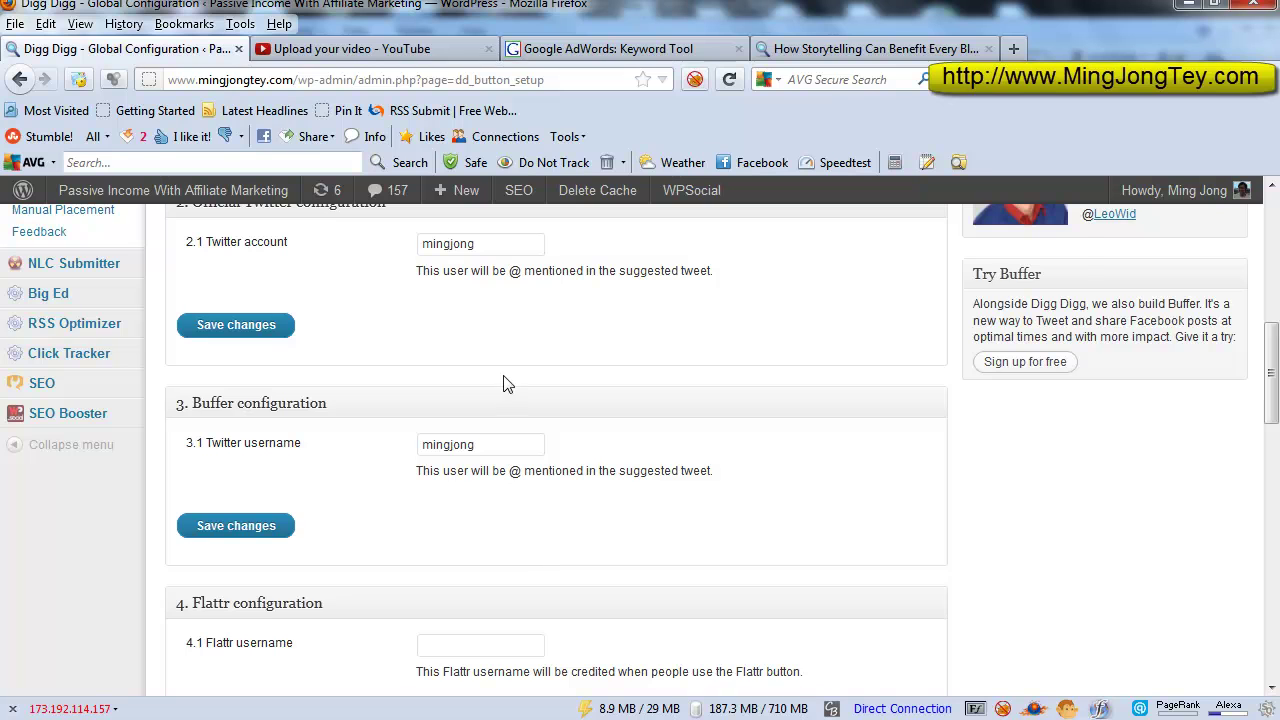
{"action": "scroll", "coordinate": [505, 384], "scroll_direction": "up", "scroll_amount": 4}
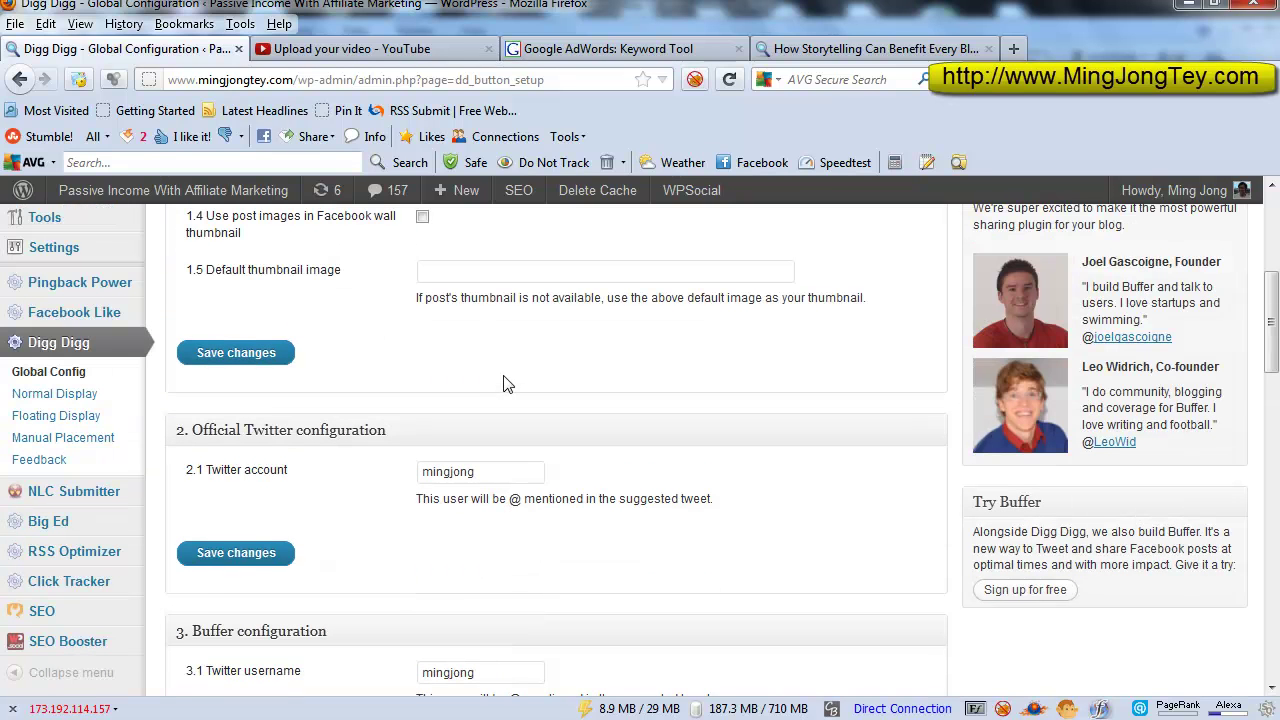
{"action": "left_click", "coordinate": [63, 400]}
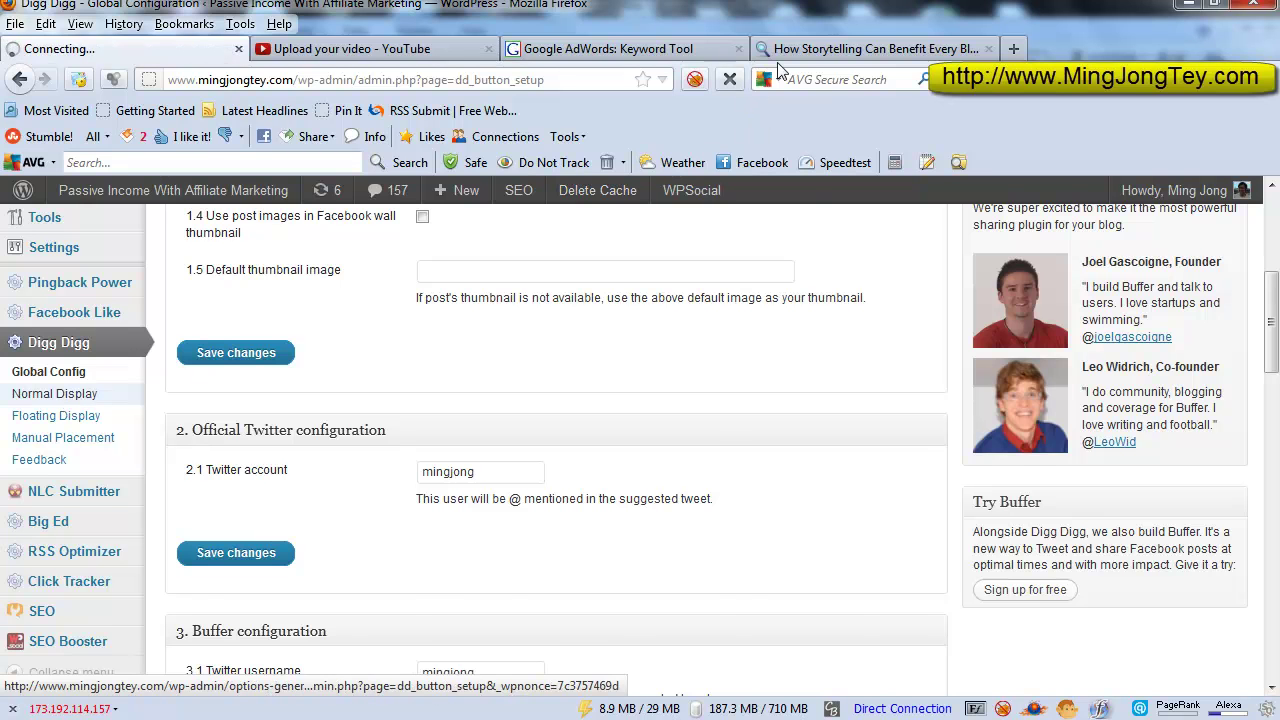
{"action": "left_click", "coordinate": [846, 48]}
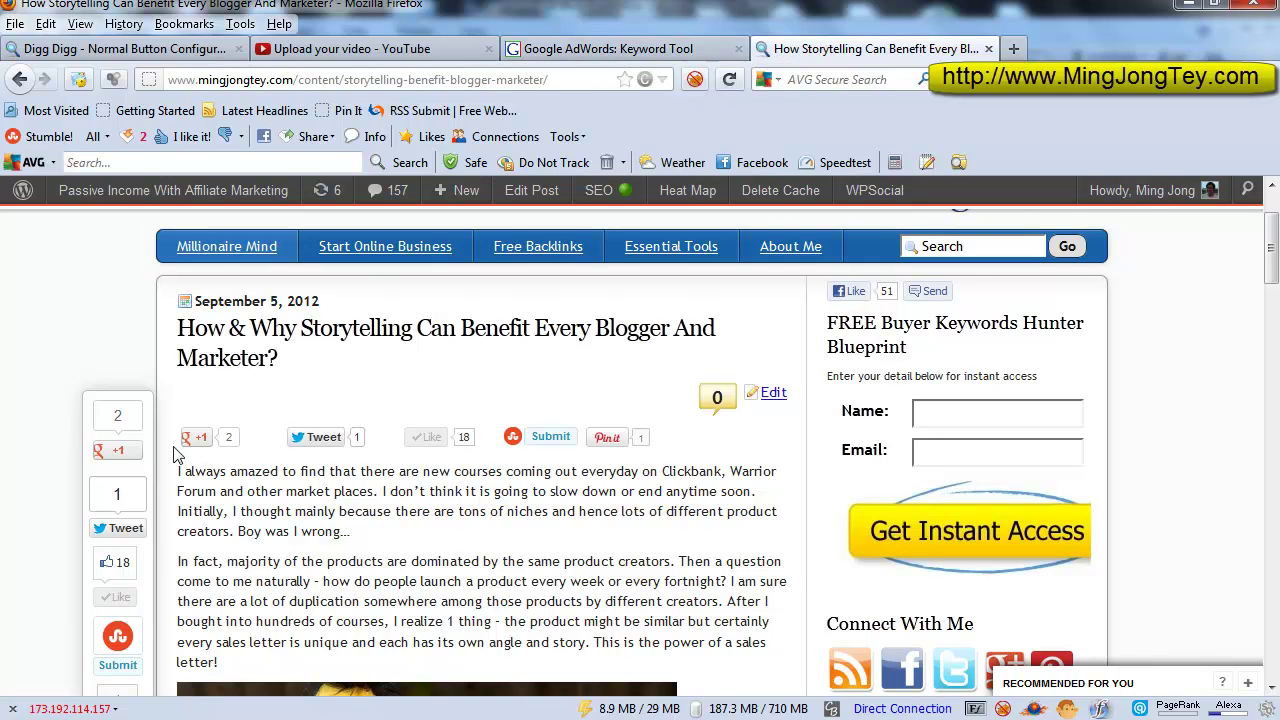
{"action": "left_click", "coordinate": [181, 57]}
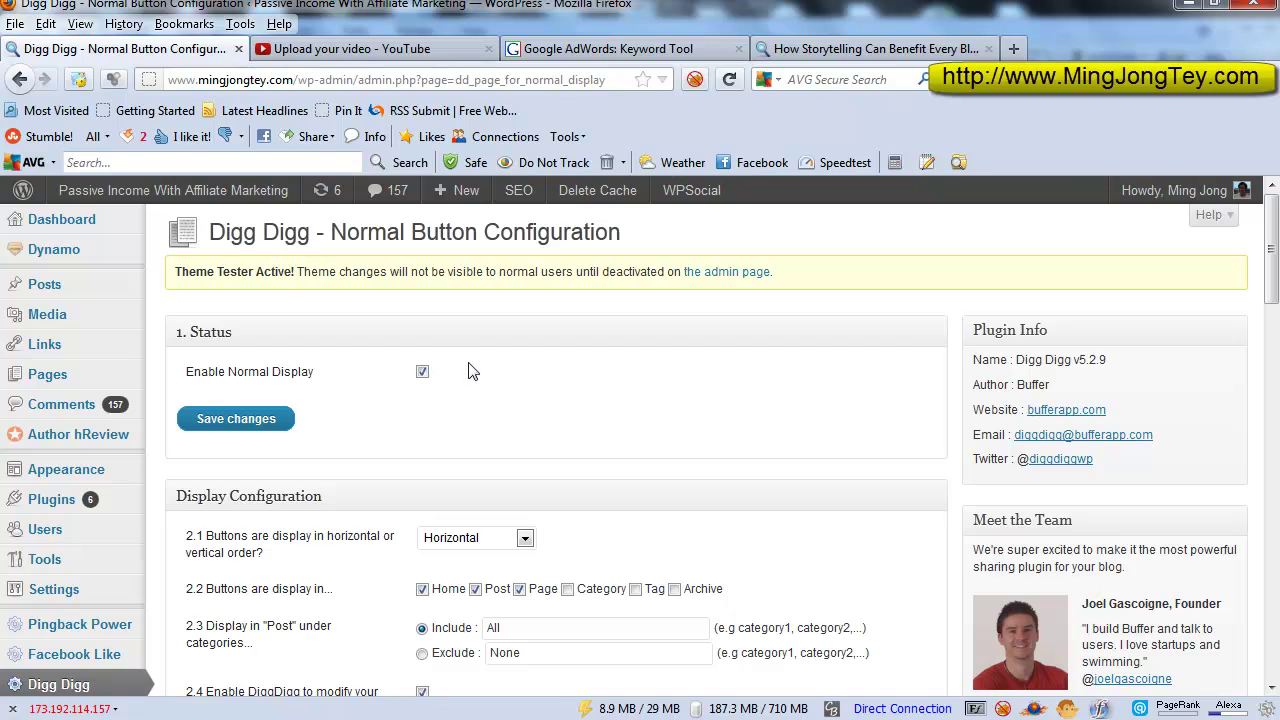
{"action": "scroll", "coordinate": [510, 436], "scroll_direction": "down", "scroll_amount": 3}
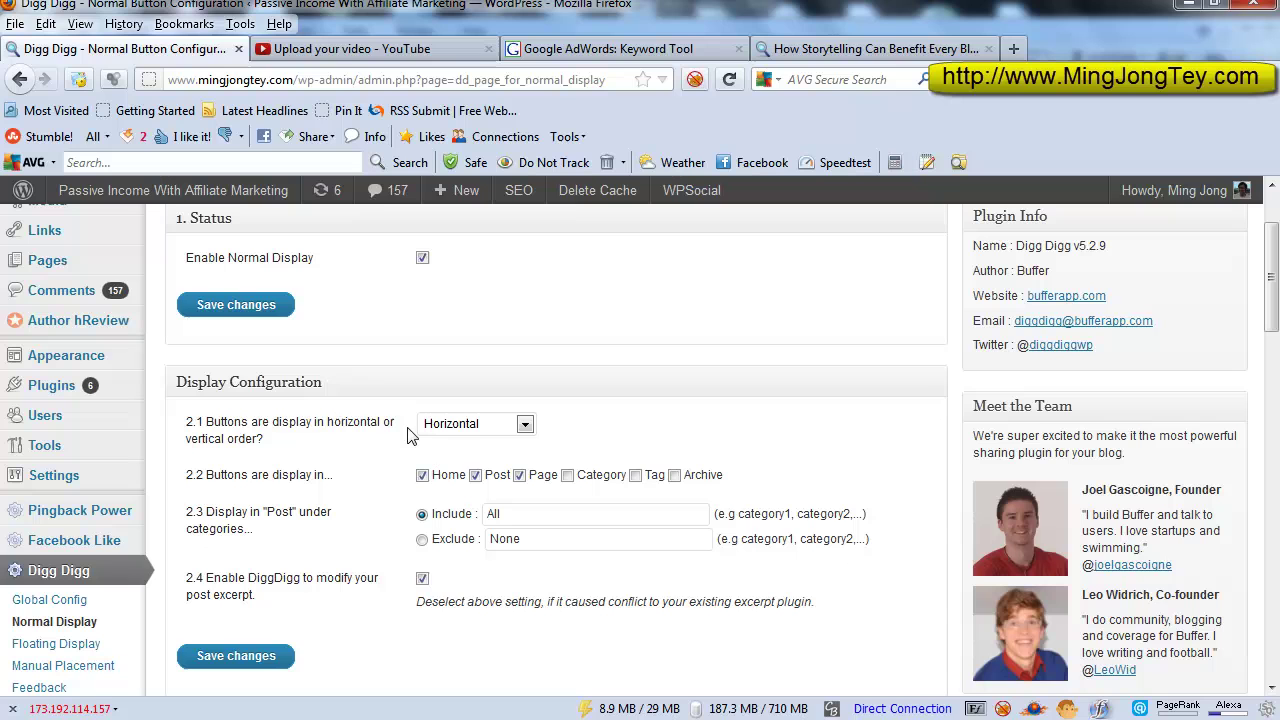
{"action": "left_click", "coordinate": [485, 425]}
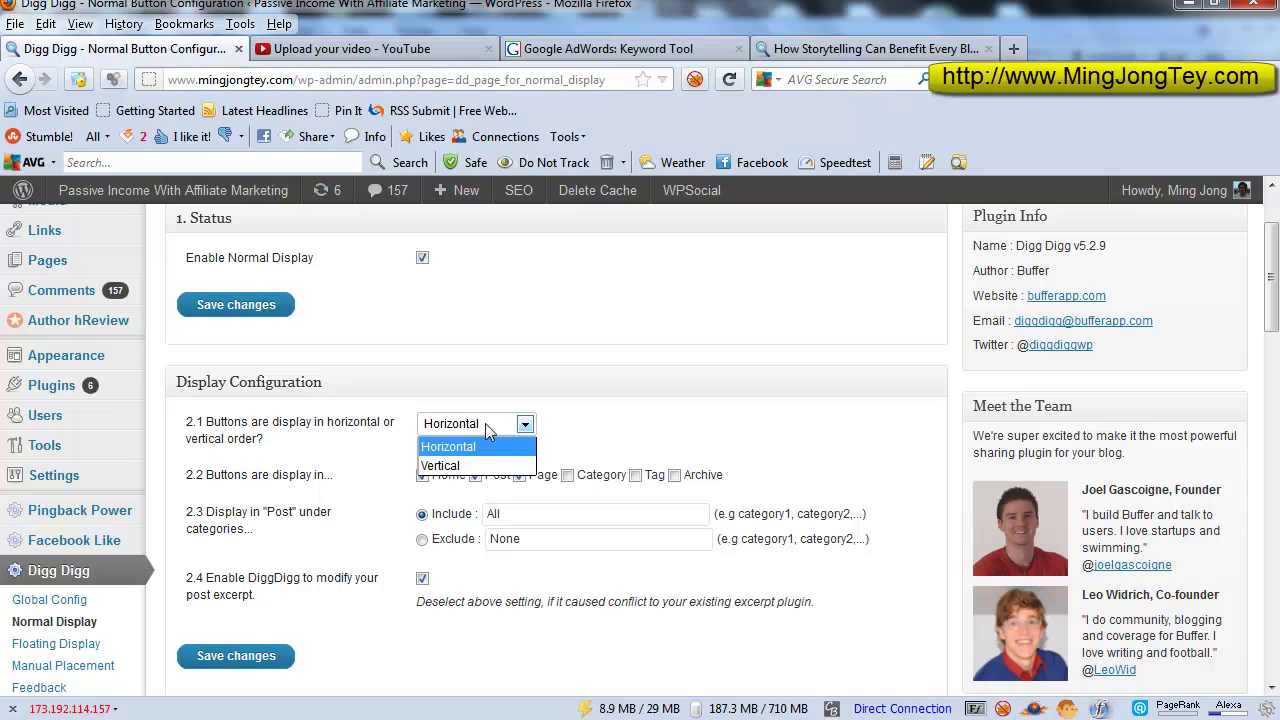
{"action": "left_click", "coordinate": [565, 425]}
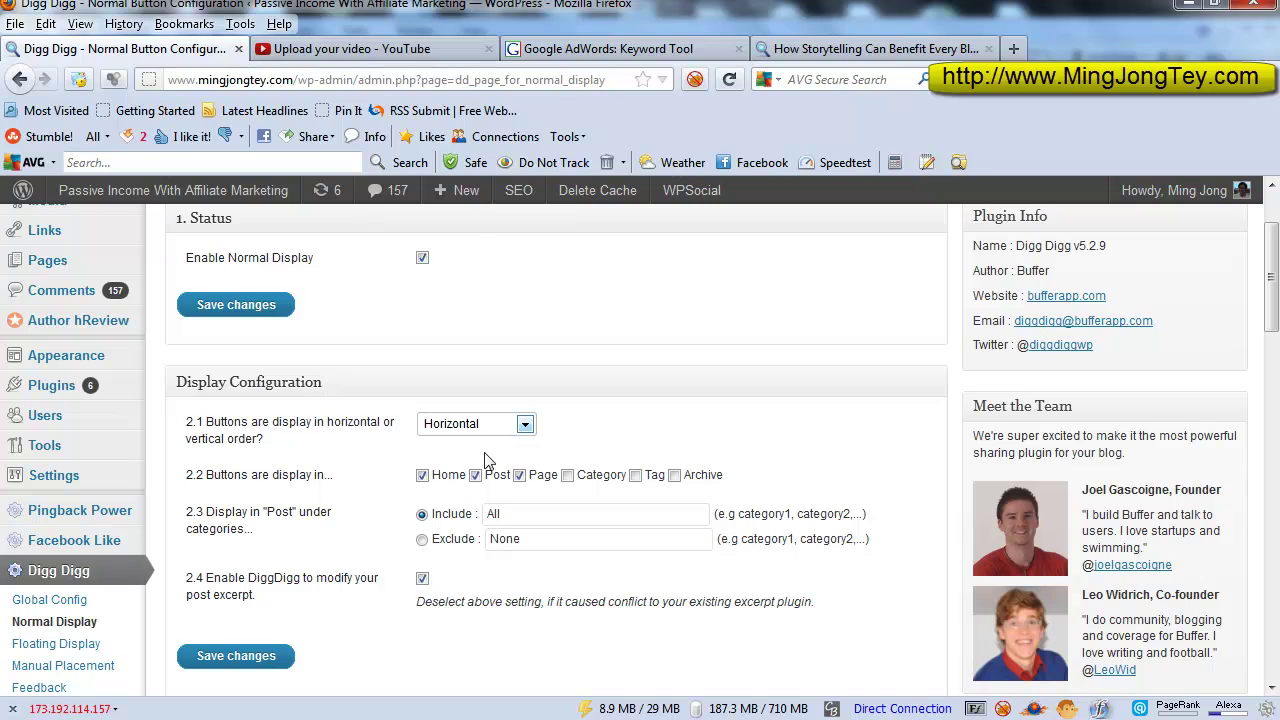
{"action": "scroll", "coordinate": [509, 475], "scroll_direction": "down", "scroll_amount": 2}
{"action": "scroll", "coordinate": [509, 475], "scroll_direction": "down", "scroll_amount": 6}
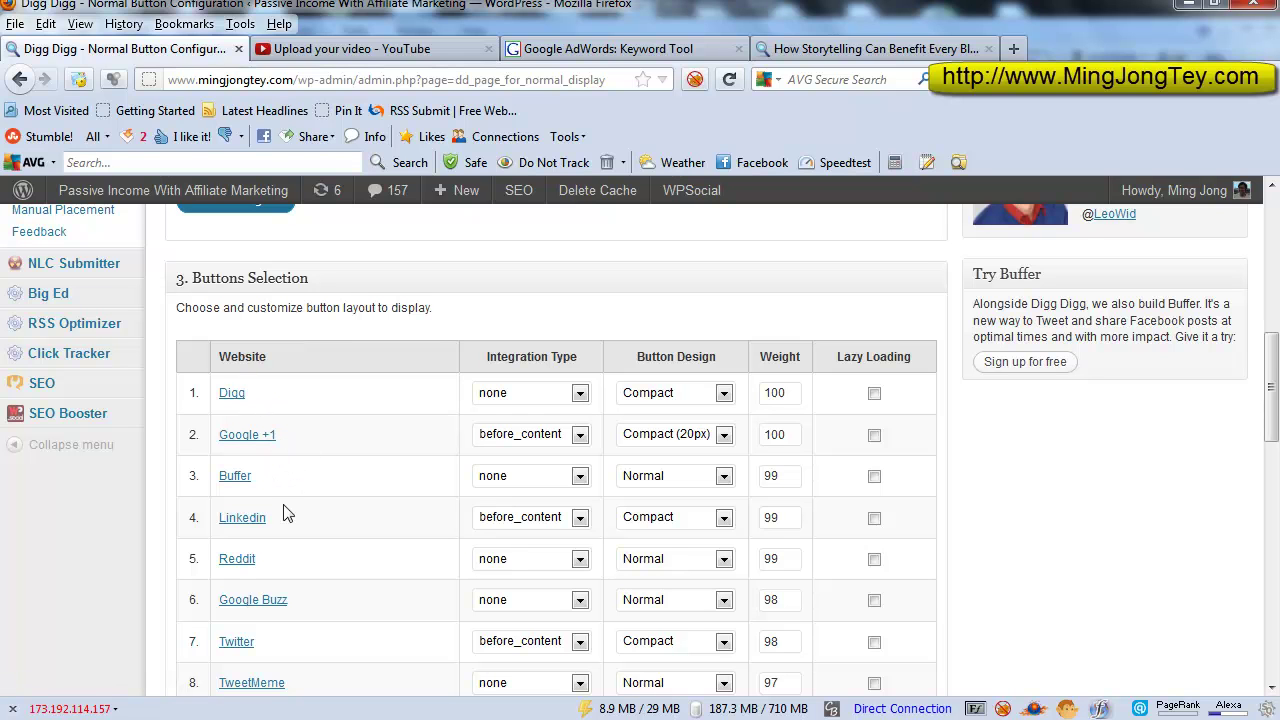
{"action": "scroll", "coordinate": [374, 557], "scroll_direction": "down", "scroll_amount": 8}
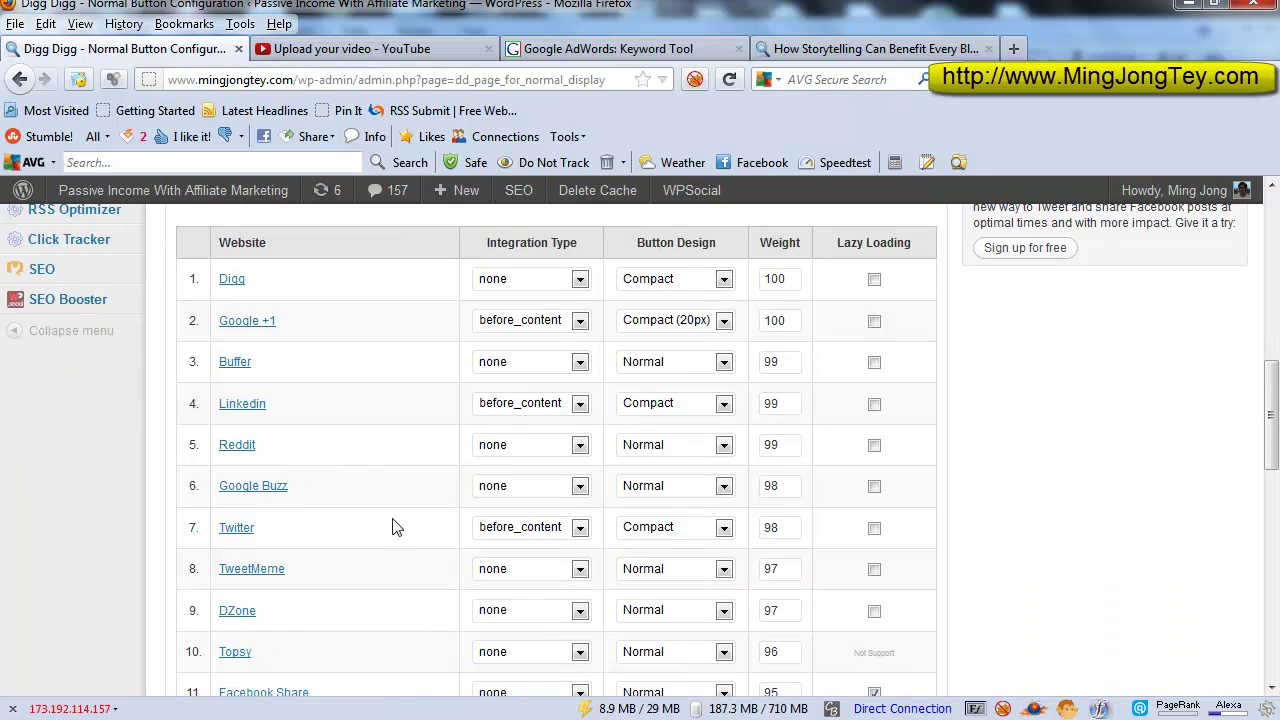
{"action": "scroll", "coordinate": [330, 543], "scroll_direction": "down", "scroll_amount": 4}
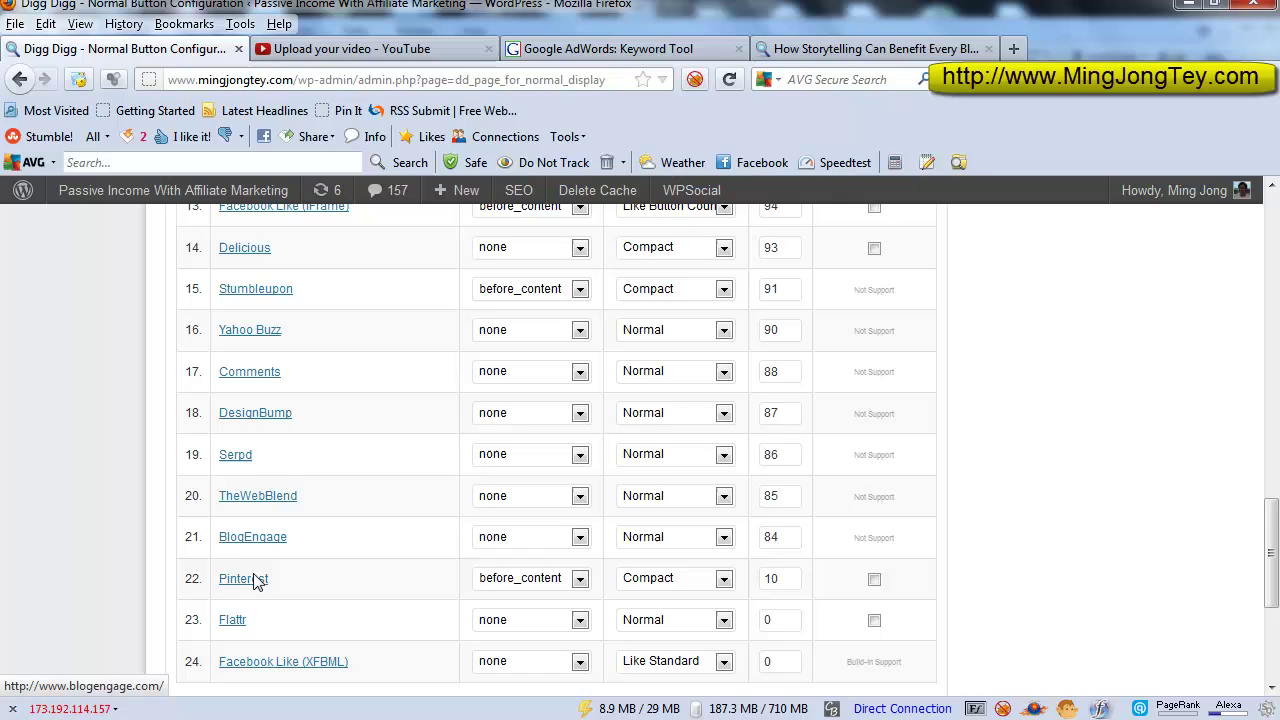
{"action": "scroll", "coordinate": [314, 529], "scroll_direction": "down", "scroll_amount": 4}
{"action": "scroll", "coordinate": [376, 512], "scroll_direction": "up", "scroll_amount": 4}
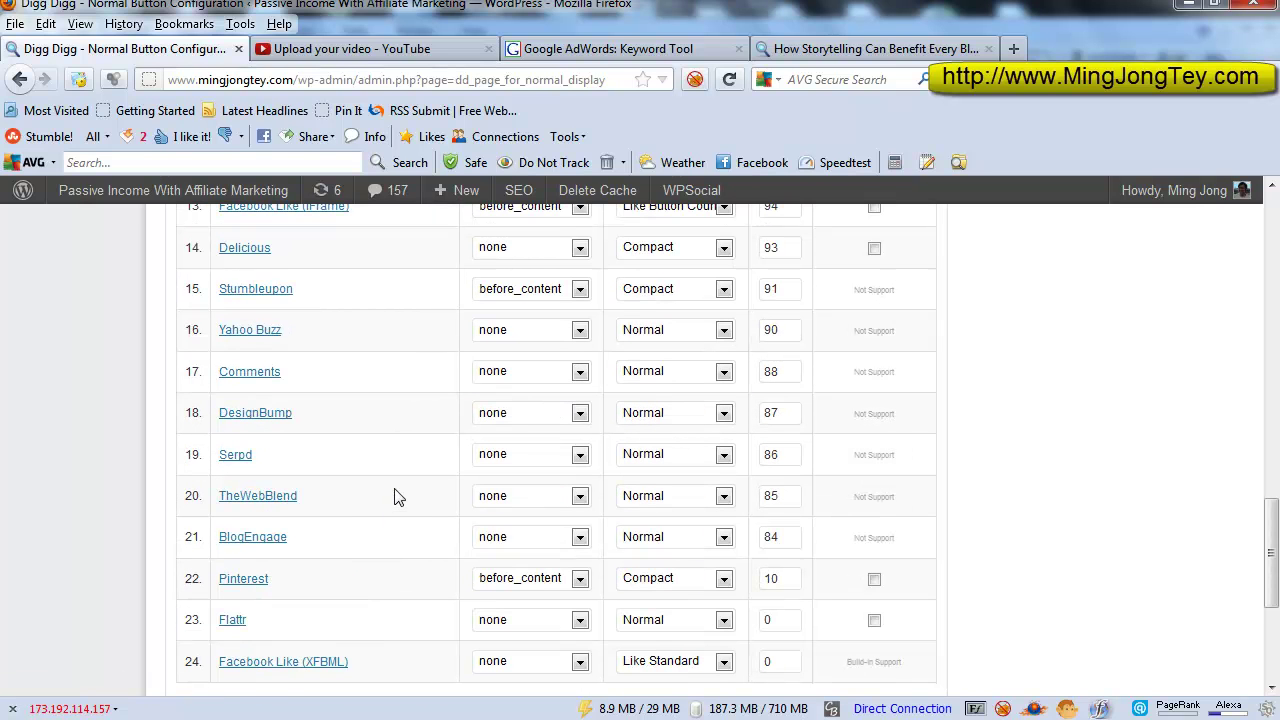
{"action": "scroll", "coordinate": [399, 495], "scroll_direction": "down", "scroll_amount": 5}
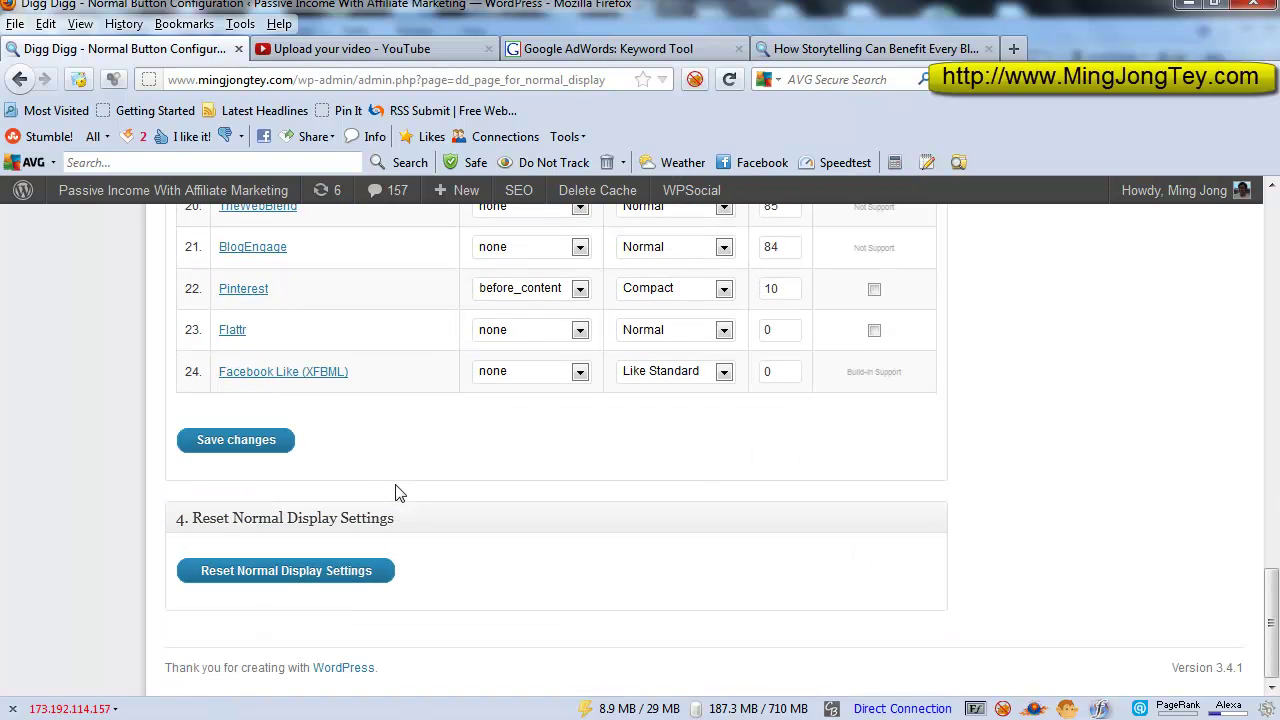
{"action": "scroll", "coordinate": [397, 488], "scroll_direction": "up", "scroll_amount": 20}
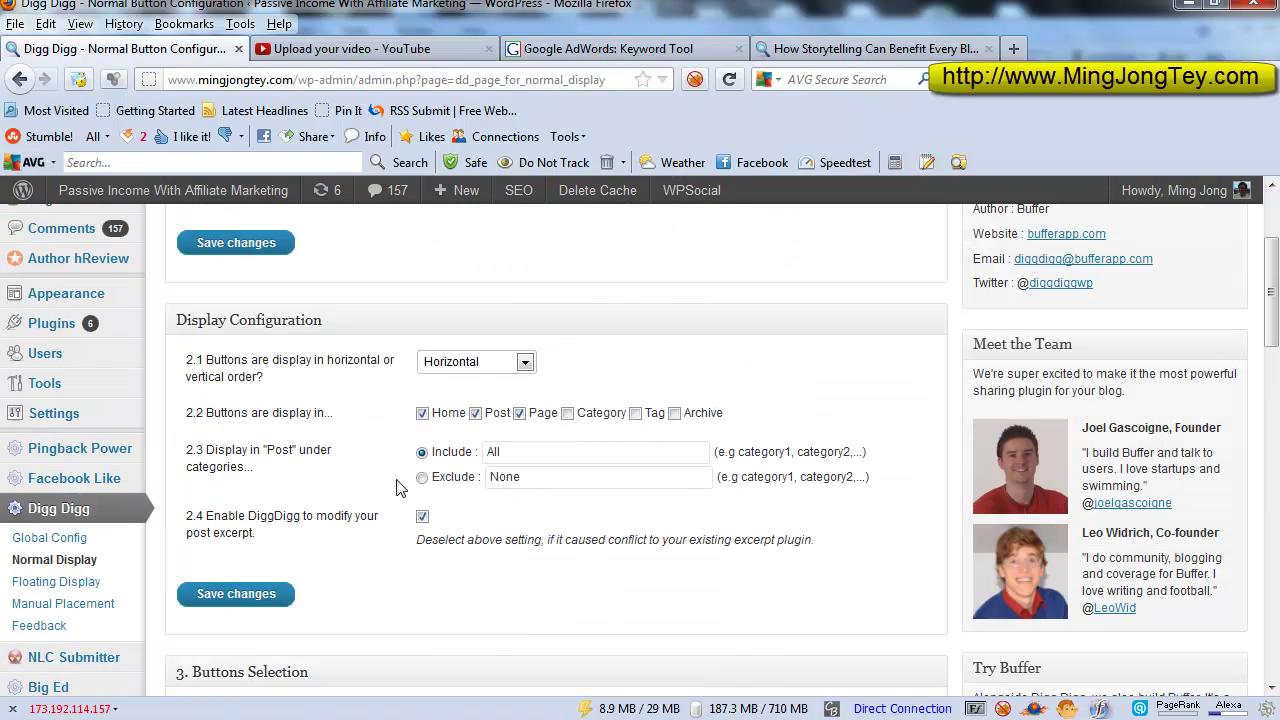
Step: Open Digg Digg's Floating Display settings, check the post's share bar, then return to the settings
{"action": "left_click", "coordinate": [97, 588]}
{"action": "left_click", "coordinate": [800, 48]}
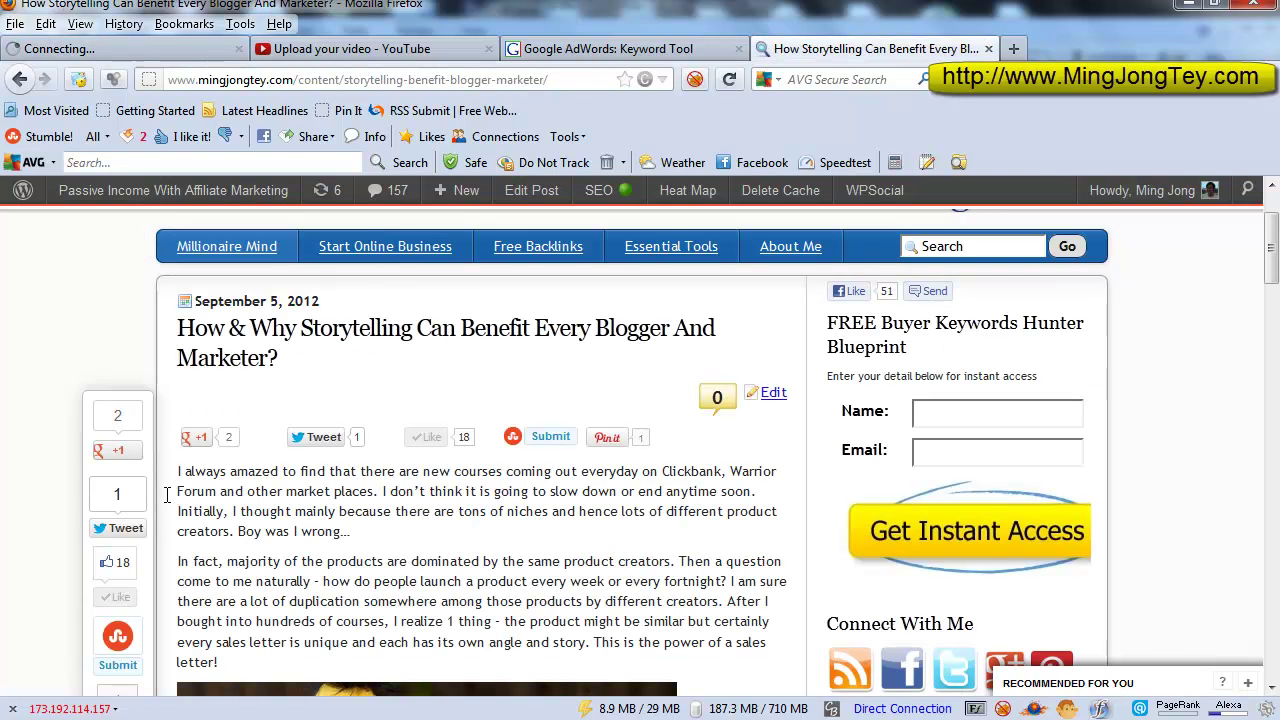
{"action": "scroll", "coordinate": [183, 460], "scroll_direction": "down", "scroll_amount": 2}
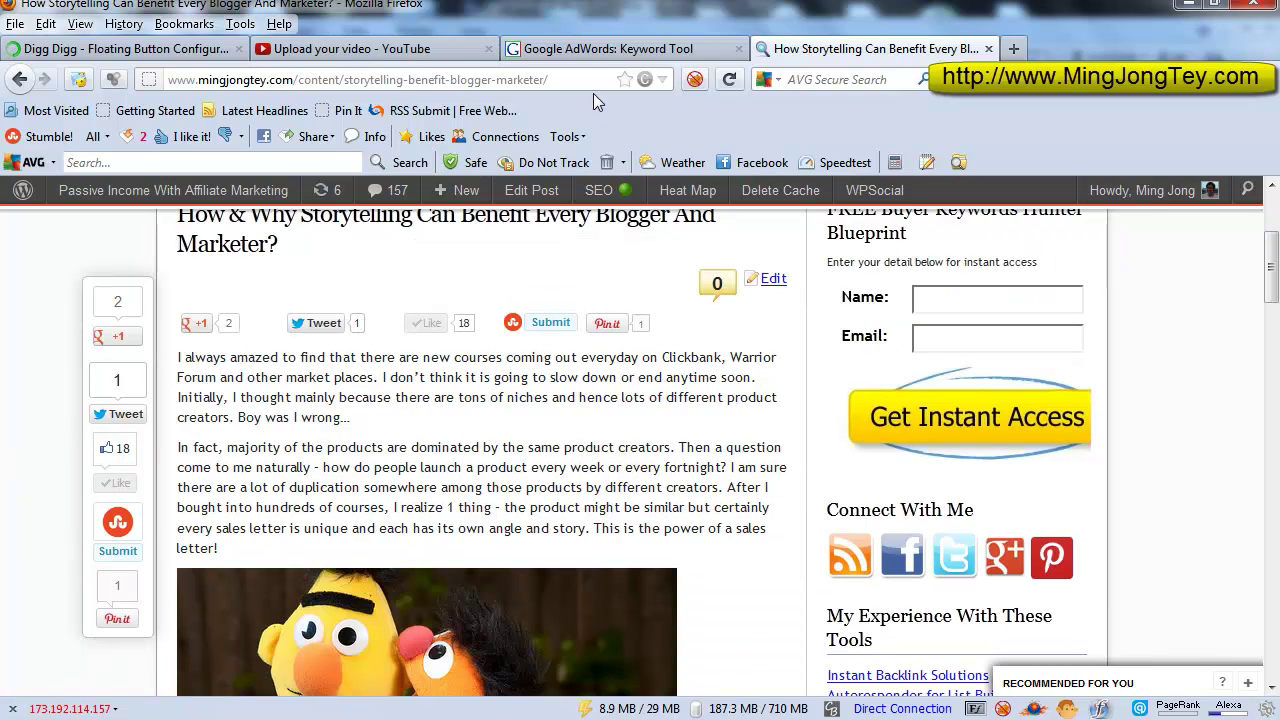
{"action": "left_click", "coordinate": [195, 52]}
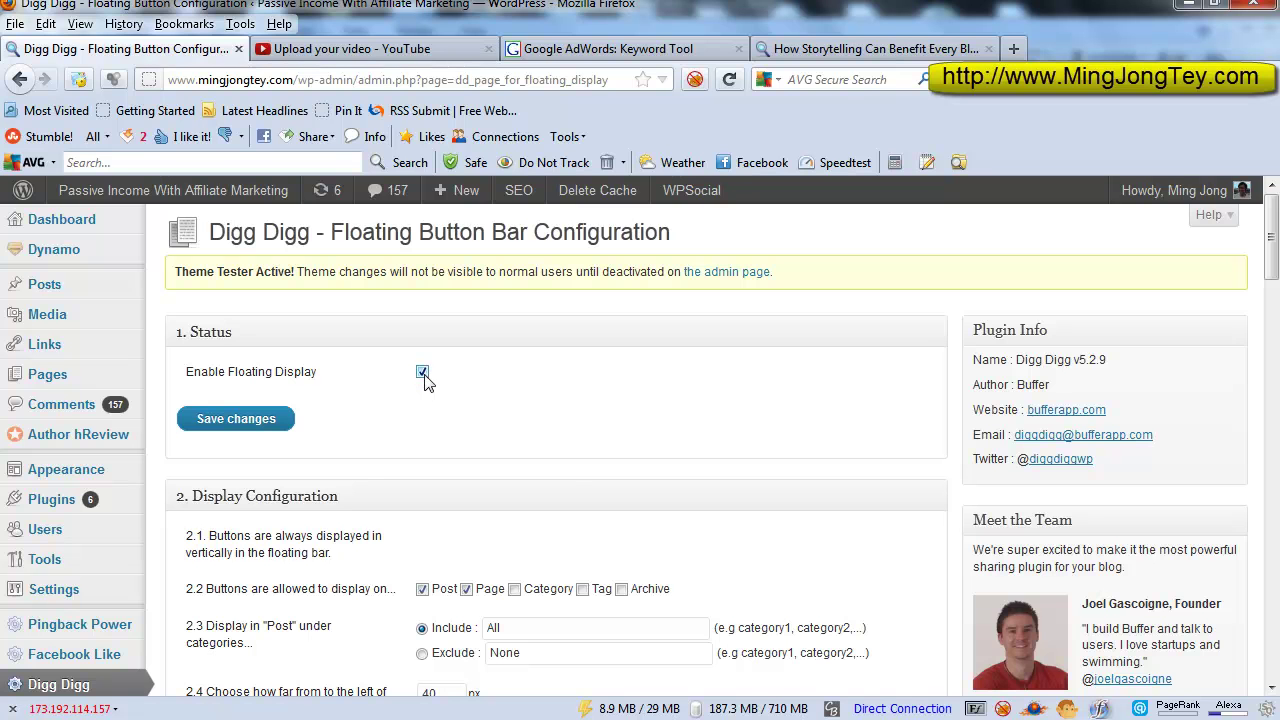
{"action": "scroll", "coordinate": [426, 378], "scroll_direction": "down", "scroll_amount": 4}
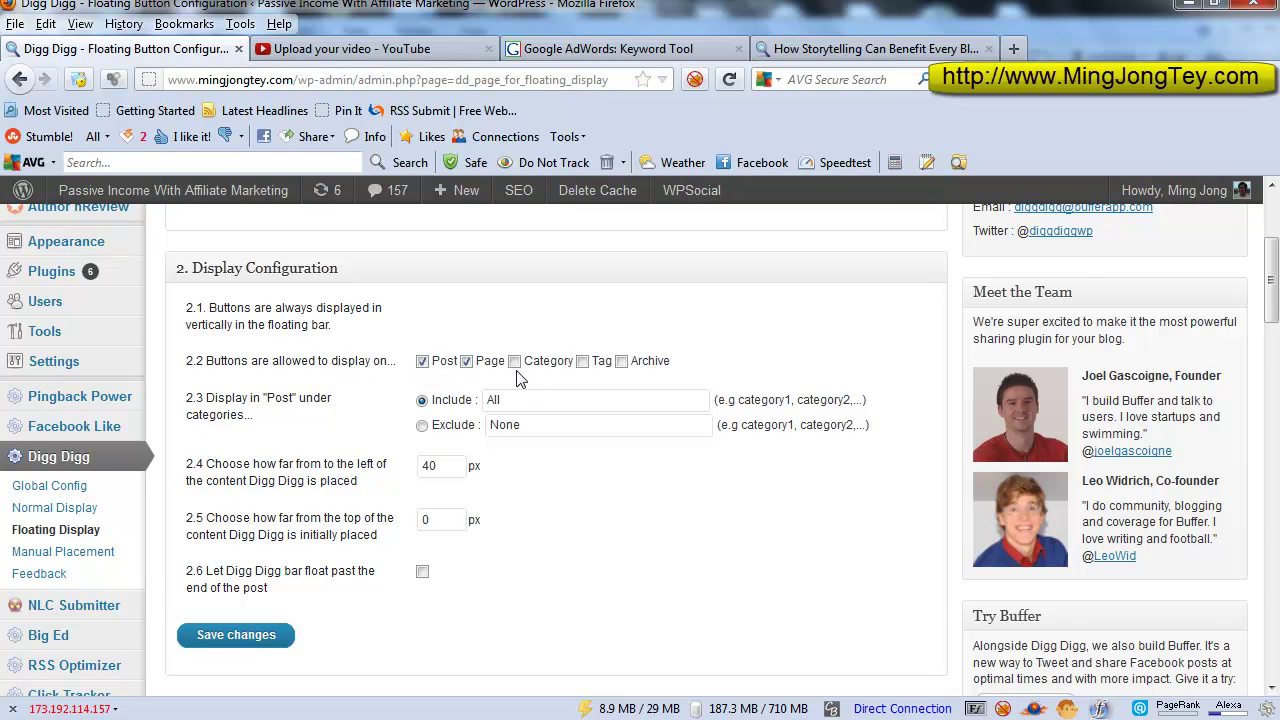
{"action": "scroll", "coordinate": [530, 385], "scroll_direction": "down", "scroll_amount": 2}
{"action": "scroll", "coordinate": [275, 378], "scroll_direction": "down", "scroll_amount": 6}
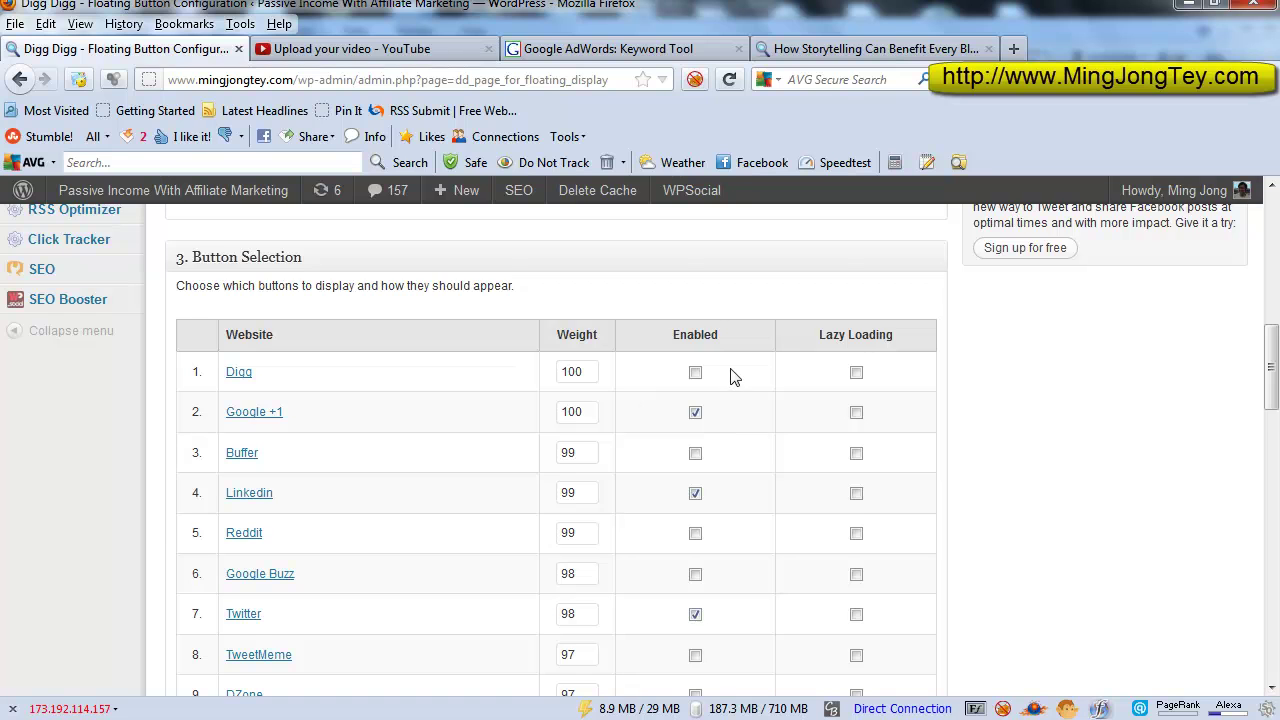
{"action": "scroll", "coordinate": [735, 378], "scroll_direction": "down", "scroll_amount": 2}
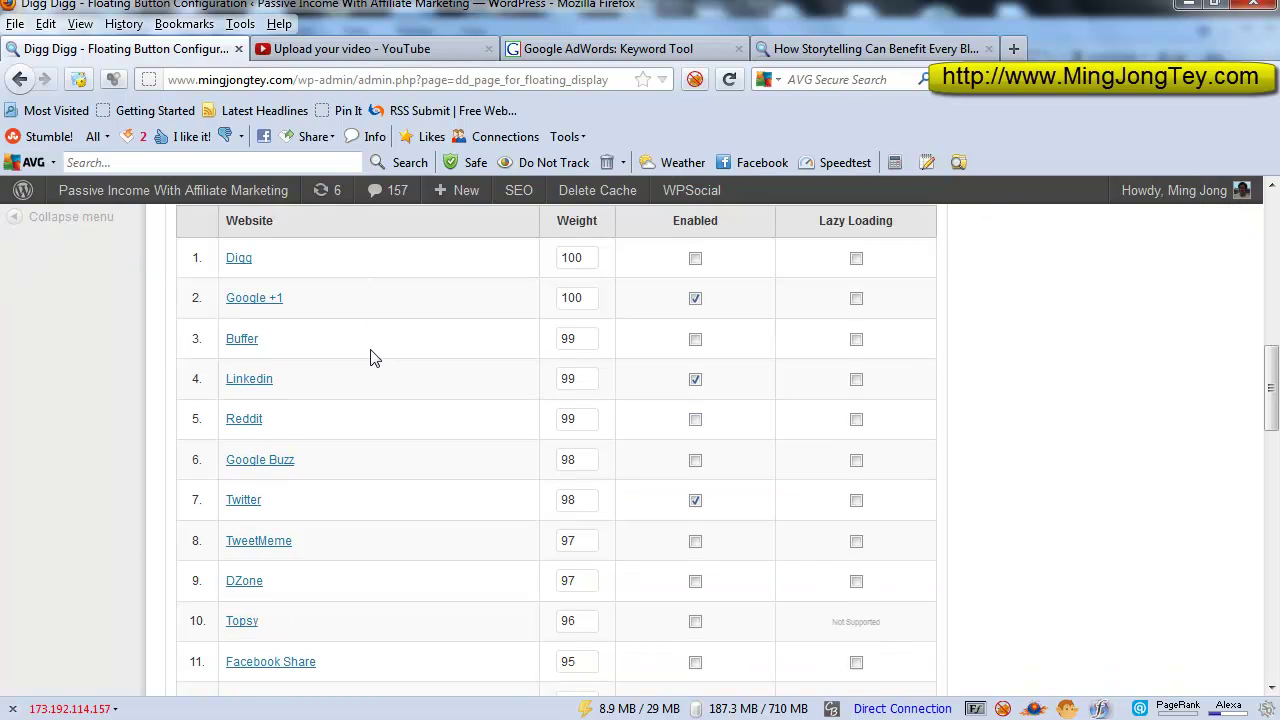
{"action": "scroll", "coordinate": [370, 358], "scroll_direction": "down", "scroll_amount": 2}
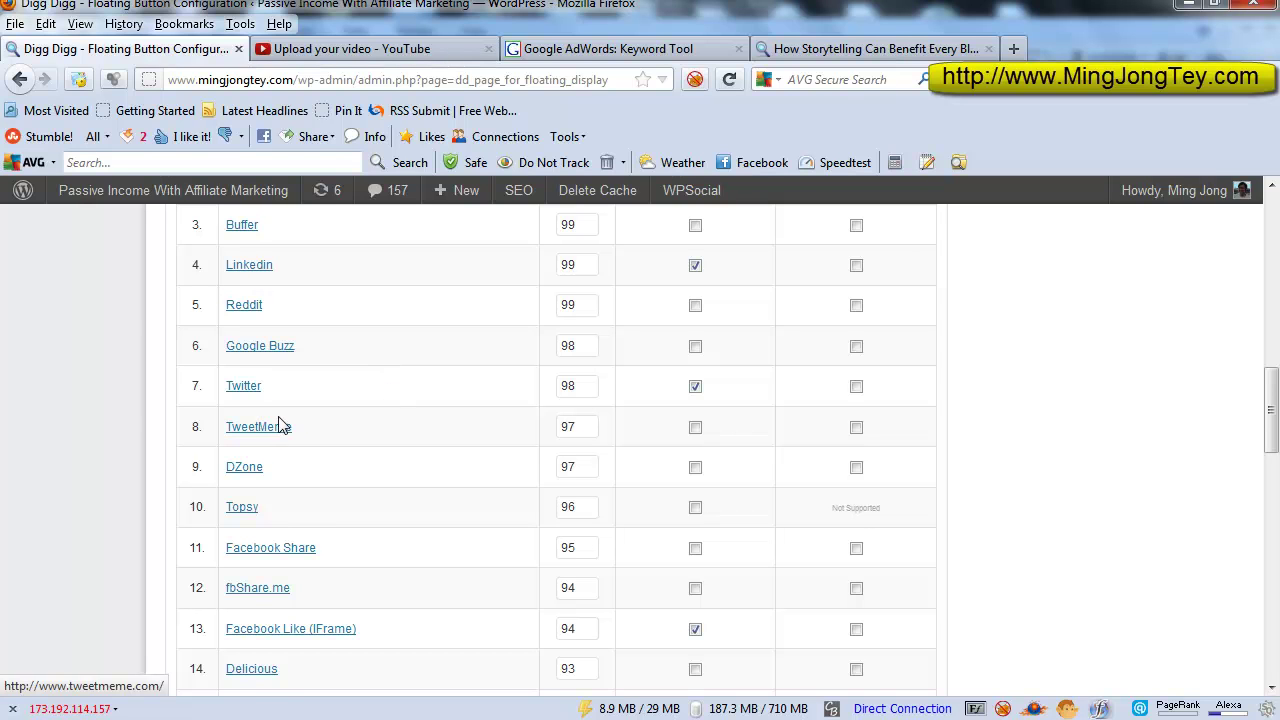
{"action": "scroll", "coordinate": [282, 428], "scroll_direction": "up", "scroll_amount": 2}
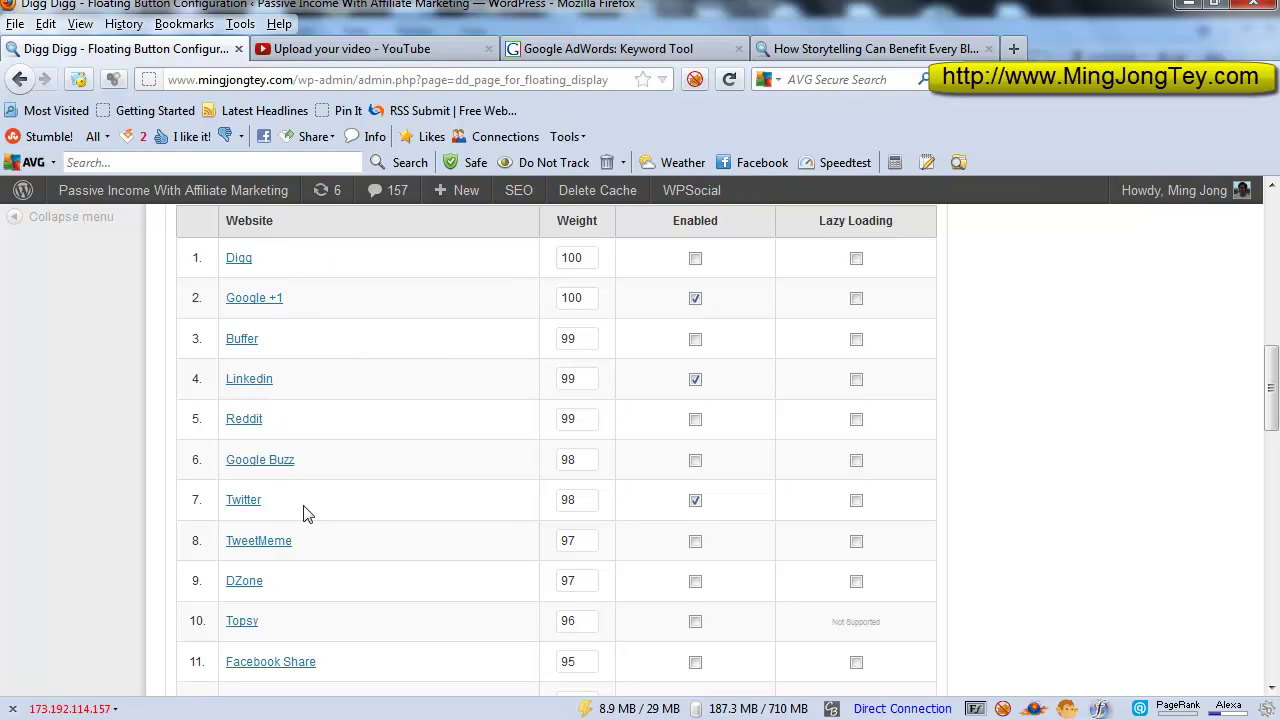
{"action": "scroll", "coordinate": [506, 506], "scroll_direction": "down", "scroll_amount": 4}
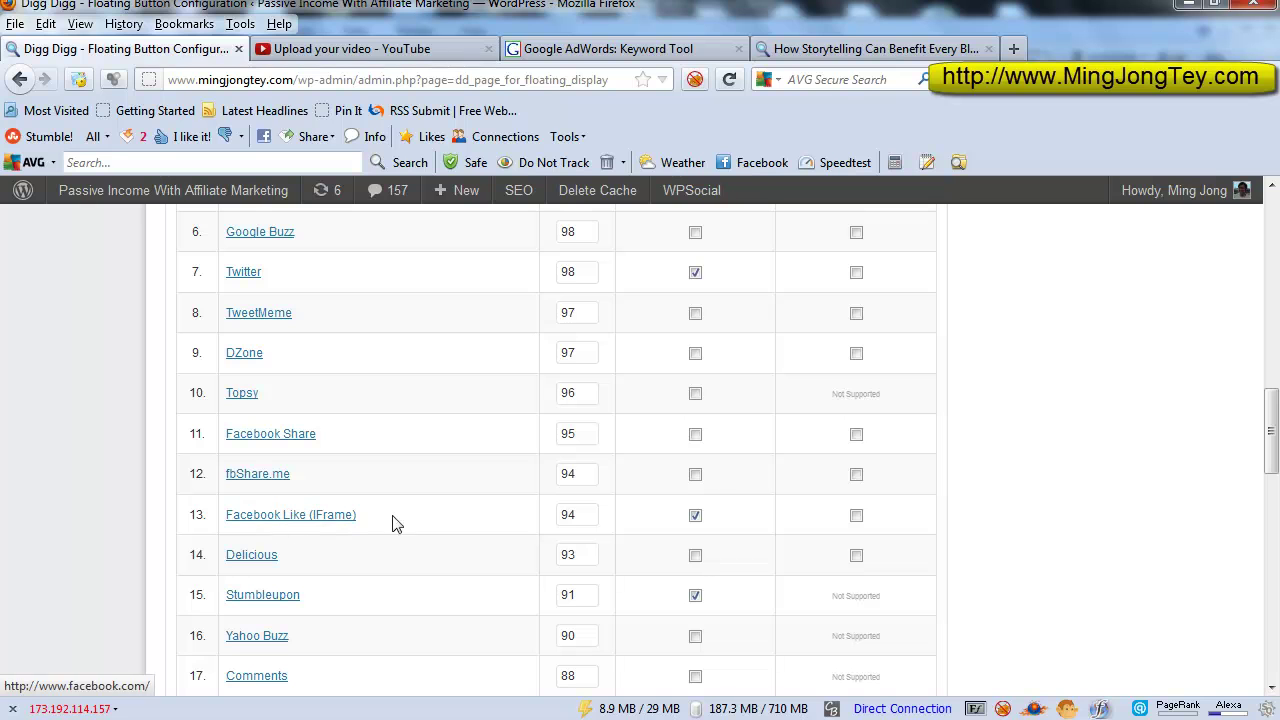
{"action": "scroll", "coordinate": [427, 553], "scroll_direction": "down", "scroll_amount": 4}
{"action": "scroll", "coordinate": [427, 553], "scroll_direction": "down", "scroll_amount": 8}
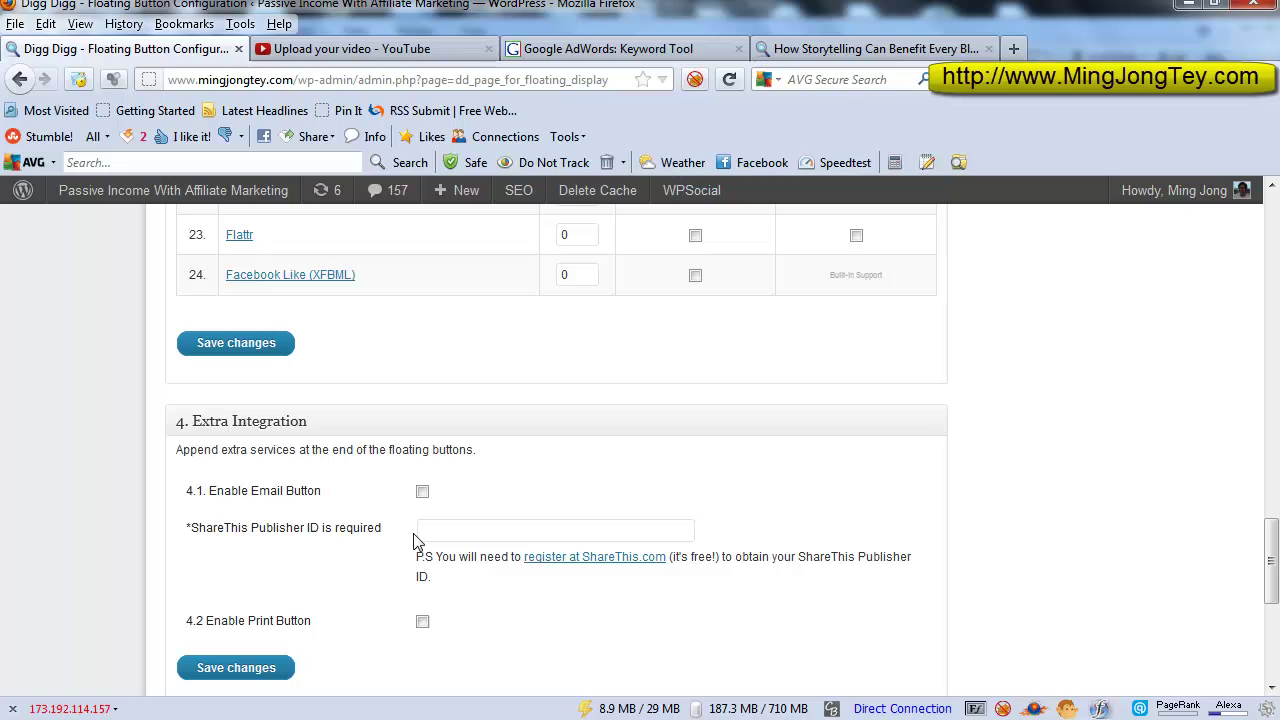
{"action": "scroll", "coordinate": [417, 540], "scroll_direction": "down", "scroll_amount": 6}
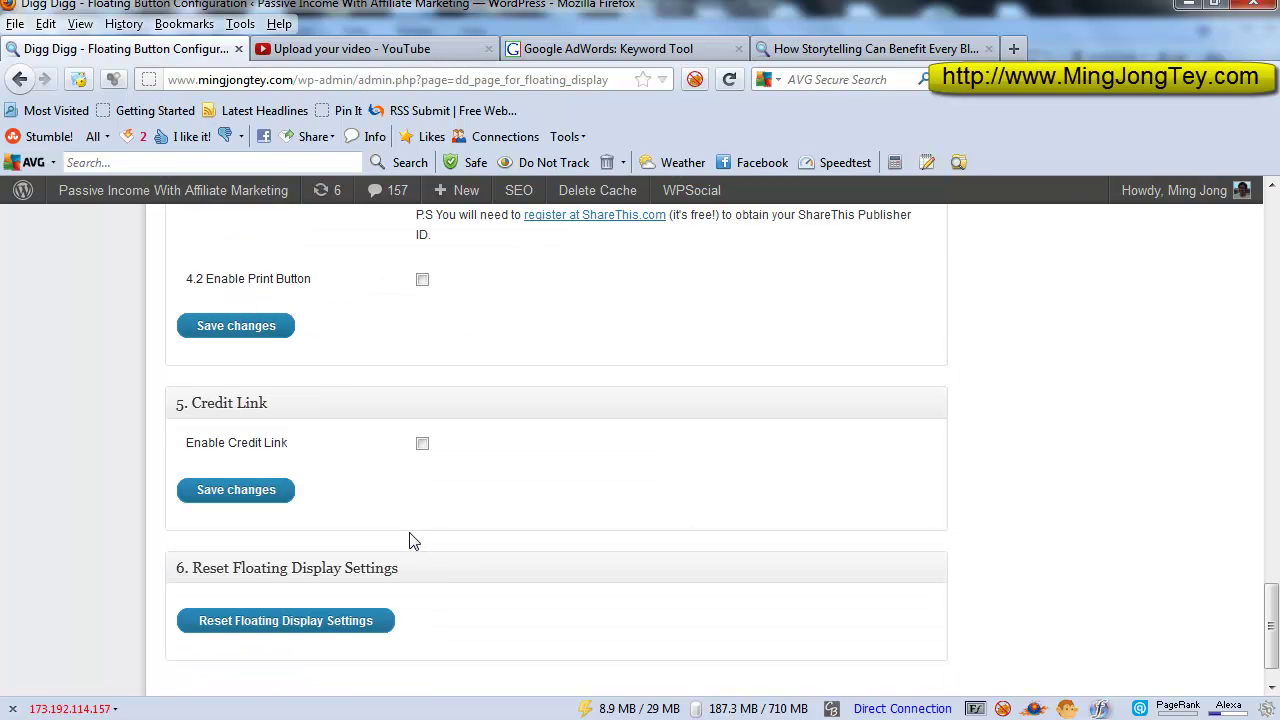
{"action": "scroll", "coordinate": [407, 540], "scroll_direction": "up", "scroll_amount": 20}
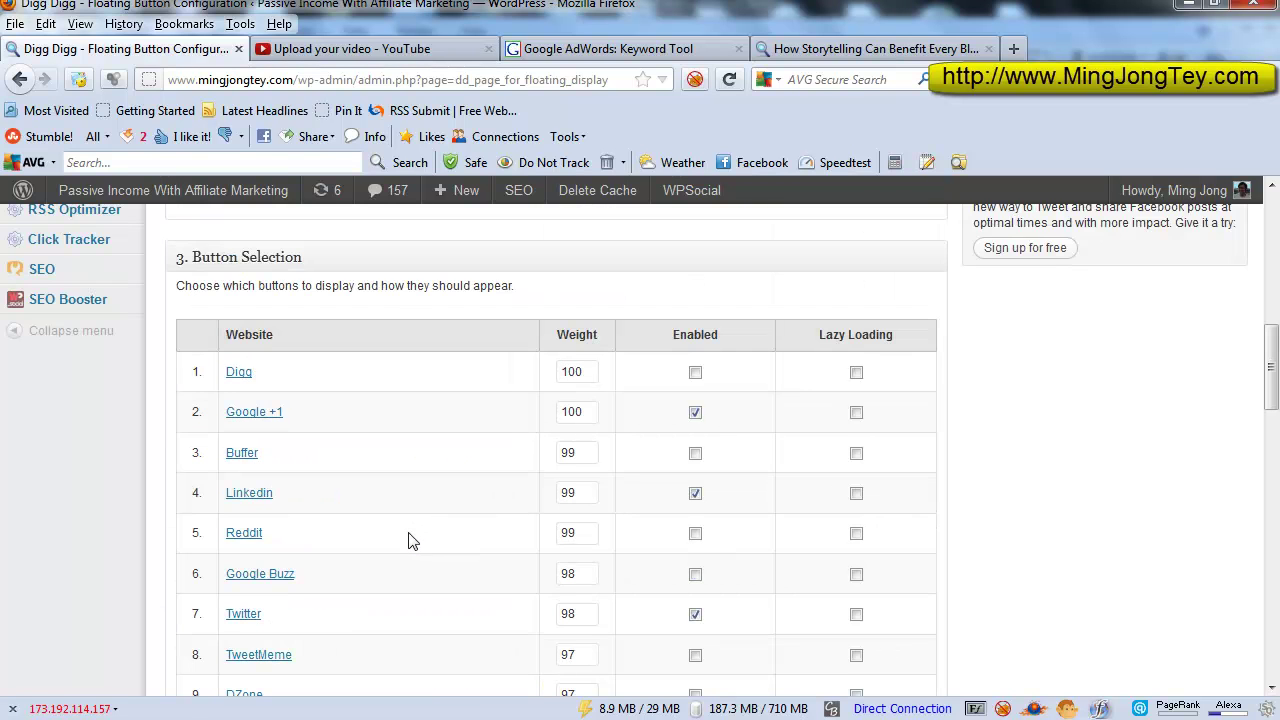
{"action": "scroll", "coordinate": [407, 540], "scroll_direction": "up", "scroll_amount": 2}
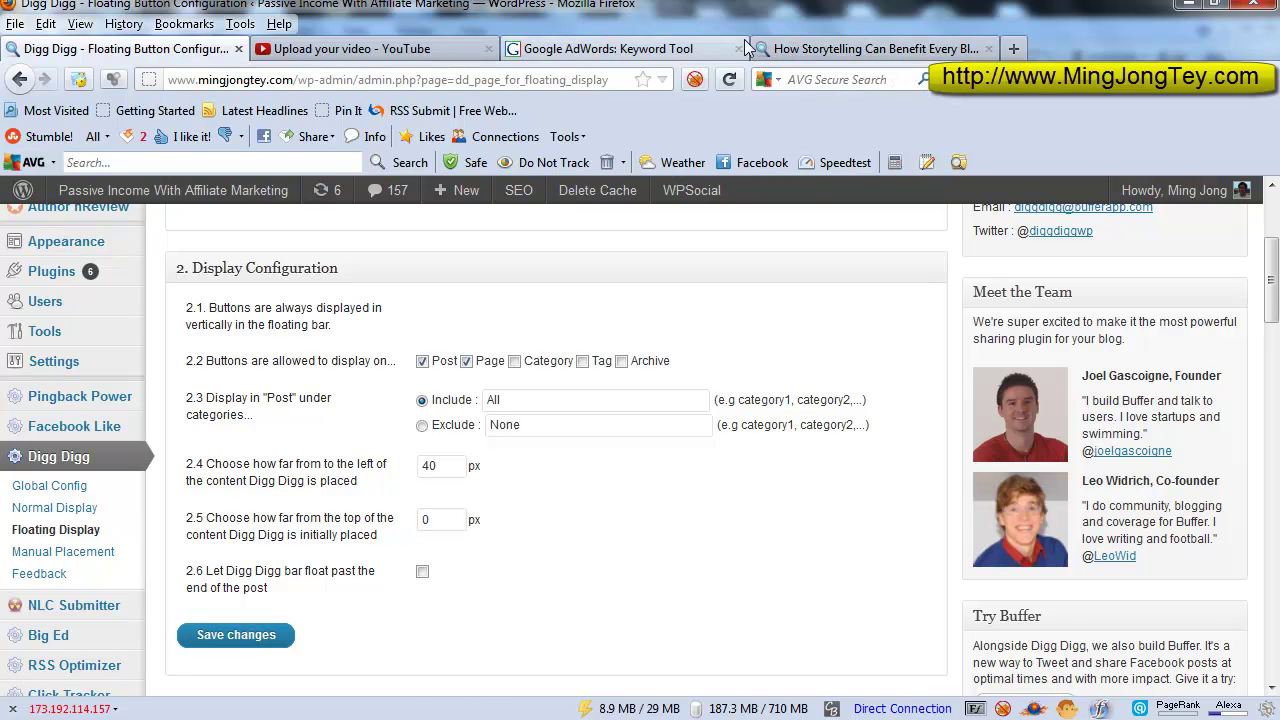
{"action": "left_click", "coordinate": [800, 50]}
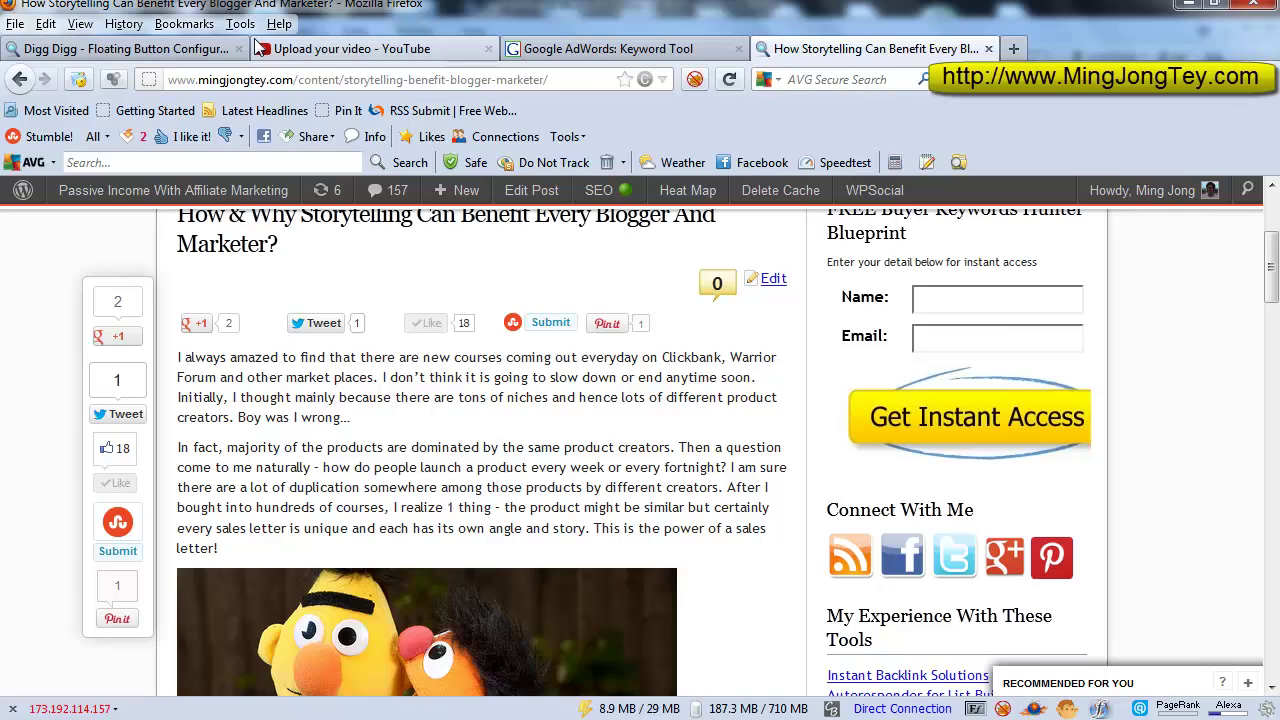
Step: Select the 40 px left-offset value in the floating bar settings, then revisit the post
{"action": "left_click", "coordinate": [160, 50]}
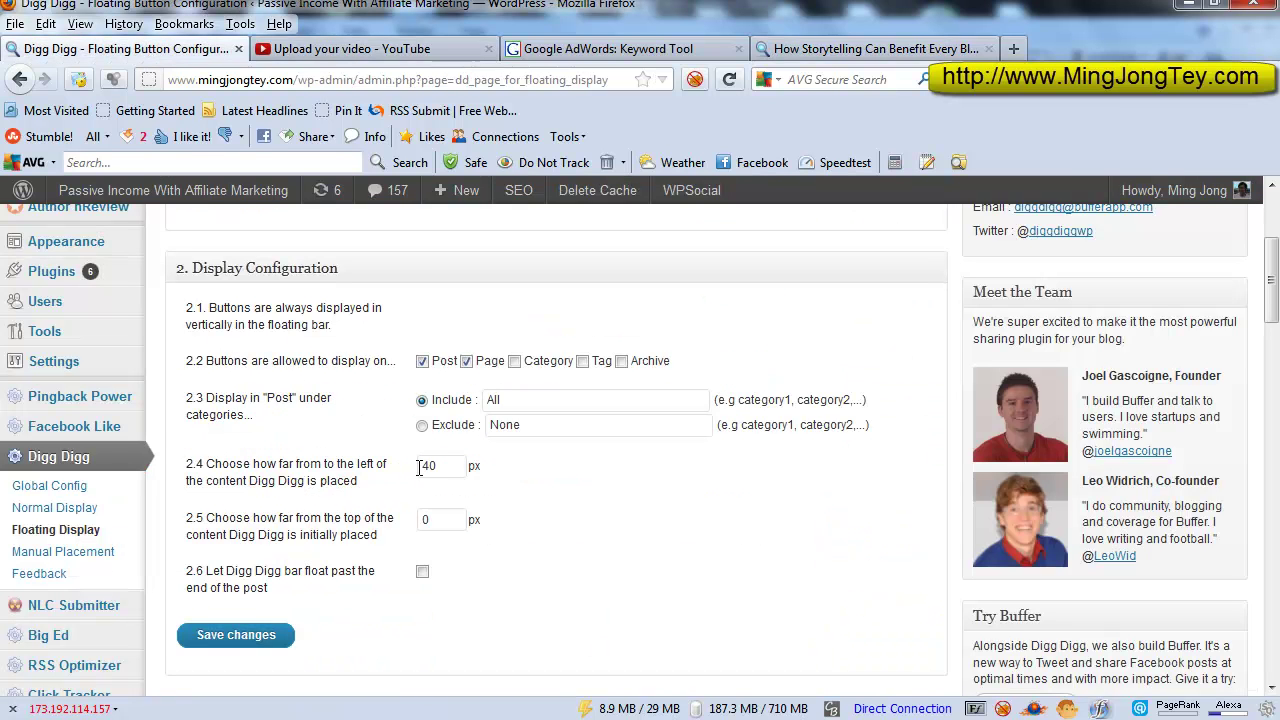
{"action": "left_click_drag", "start_coordinate": [446, 467], "coordinate": [392, 468]}
{"action": "left_click", "coordinate": [818, 50]}
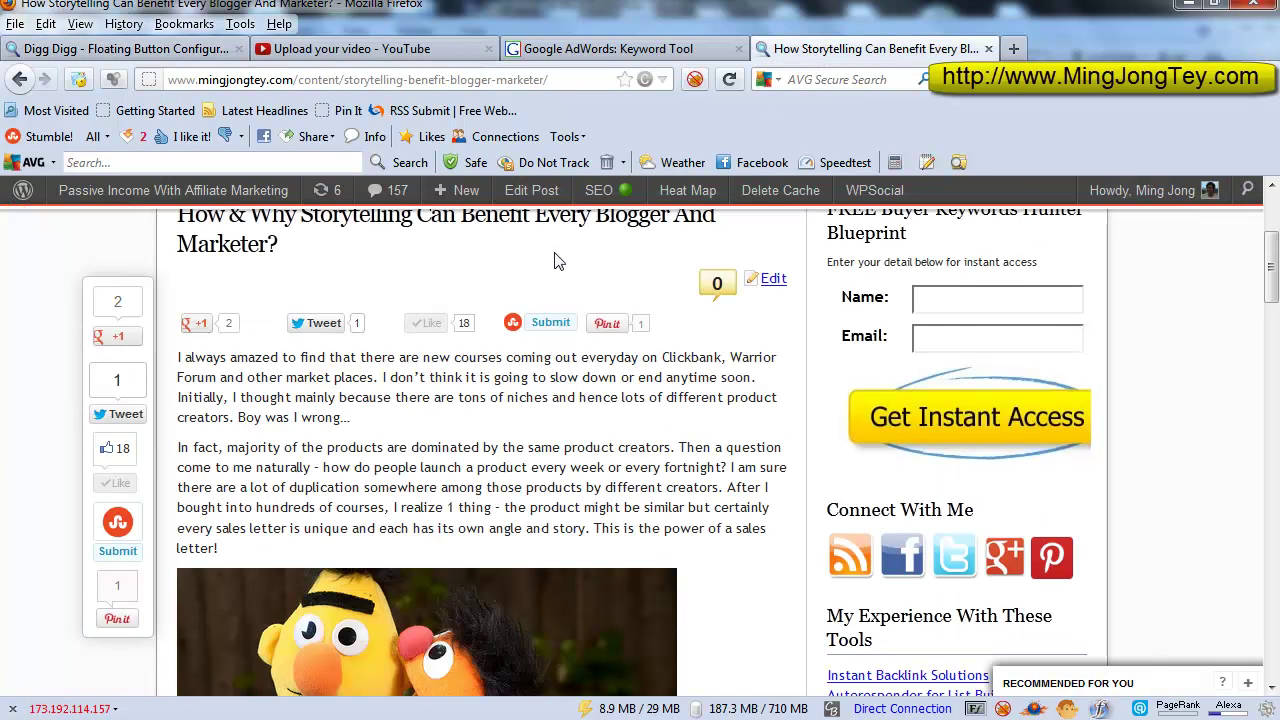
Step: Scroll down to the 'Why Storytelling Is Important?' section with the share bar alongside
{"action": "scroll", "coordinate": [591, 336], "scroll_direction": "down", "scroll_amount": 2}
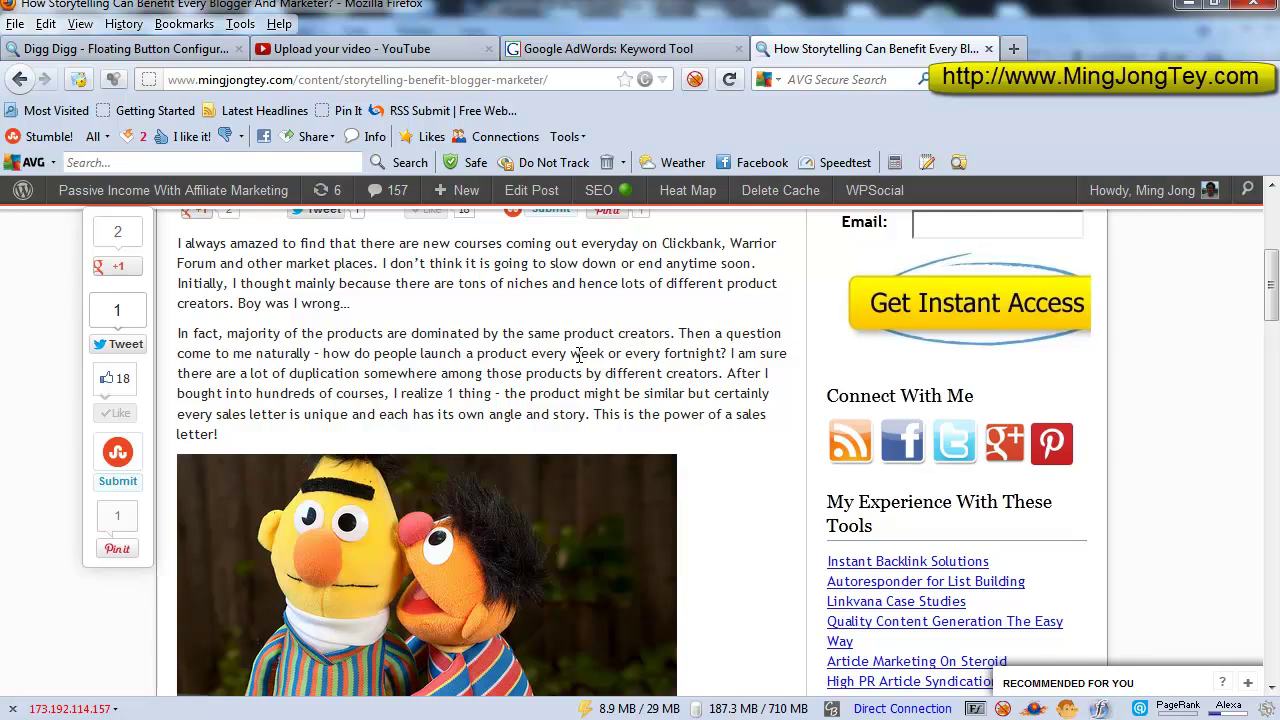
{"action": "scroll", "coordinate": [578, 355], "scroll_direction": "up", "scroll_amount": 2}
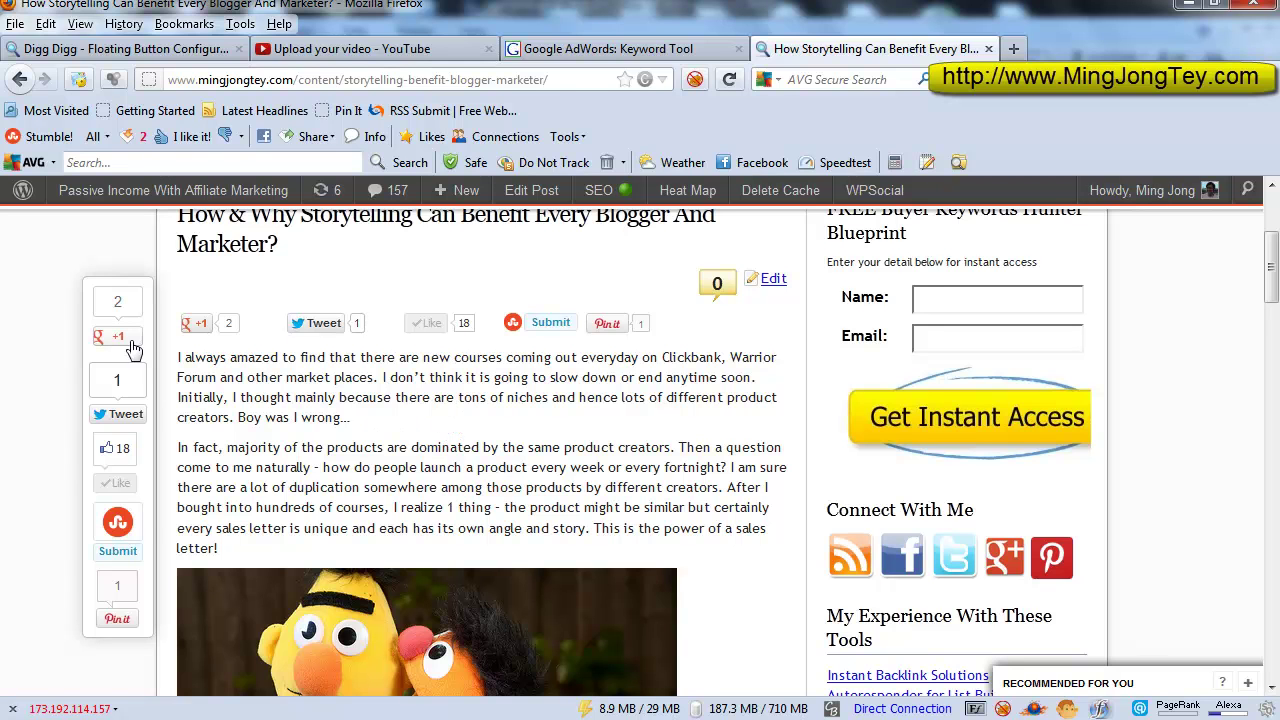
{"action": "mouse_move", "coordinate": [136, 326]}
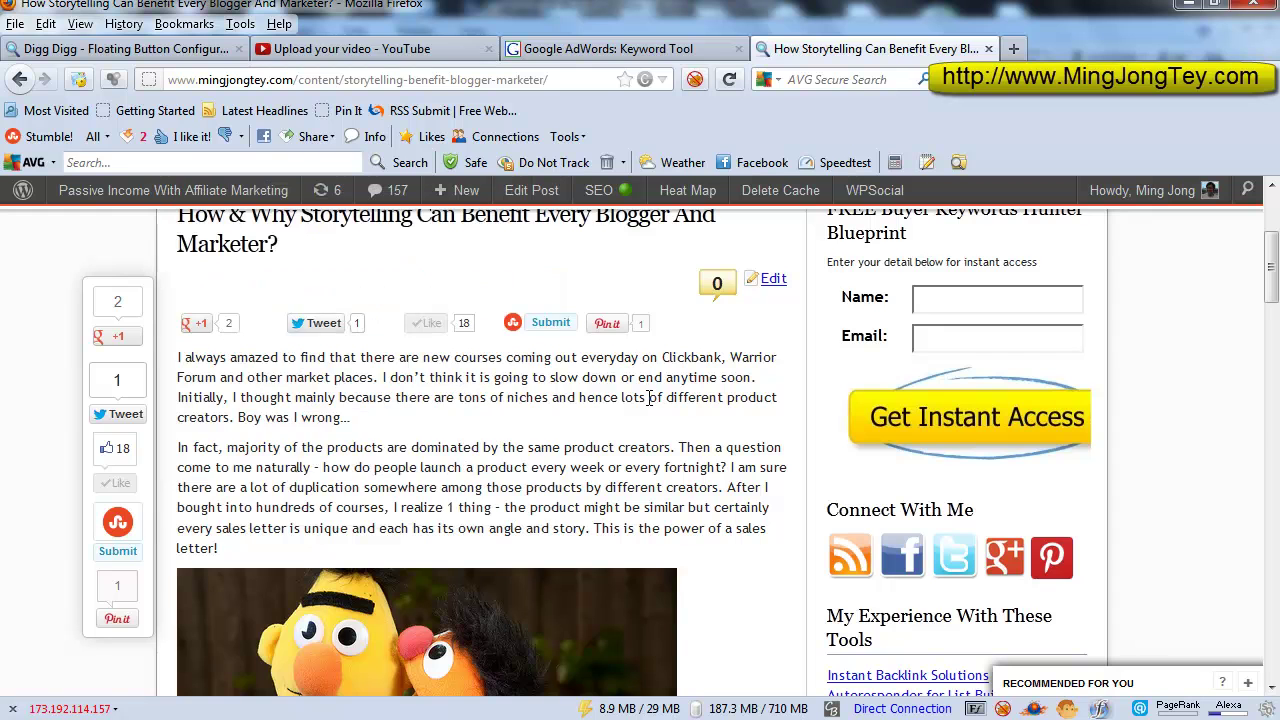
{"action": "scroll", "coordinate": [647, 398], "scroll_direction": "down", "scroll_amount": 8}
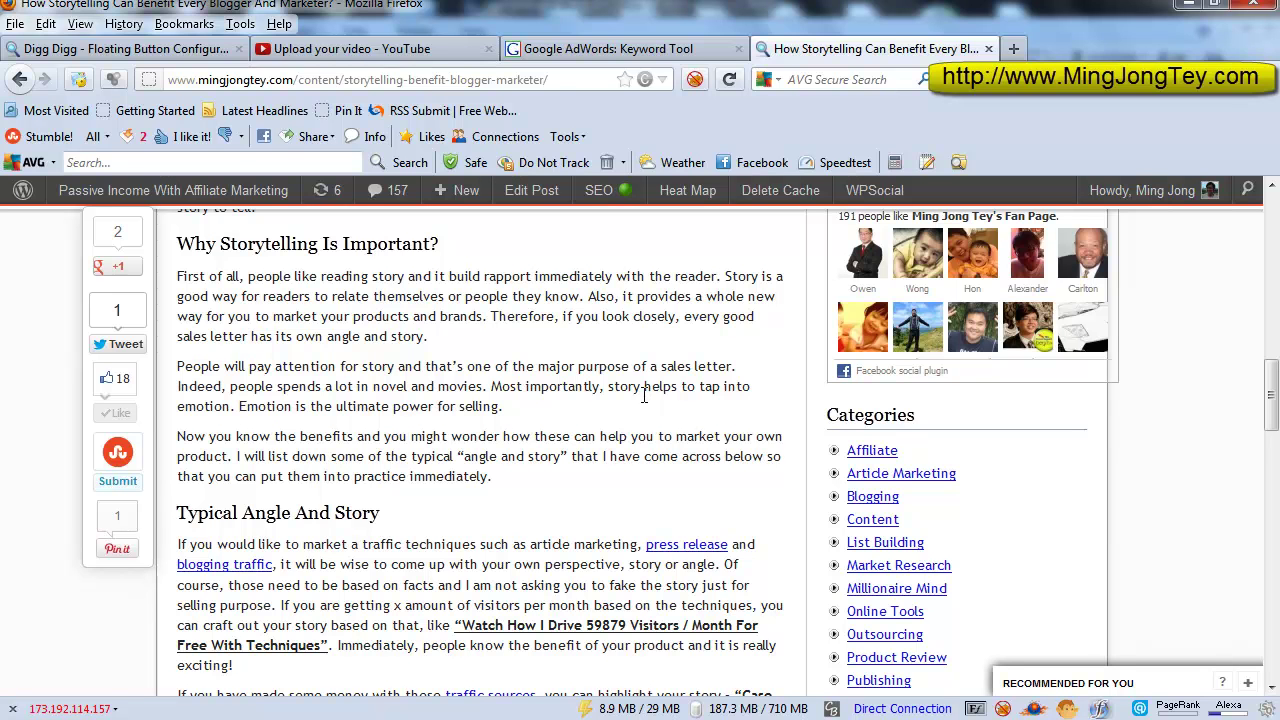
{"action": "left_click", "coordinate": [176, 56]}
{"action": "mouse_move", "coordinate": [55, 272]}
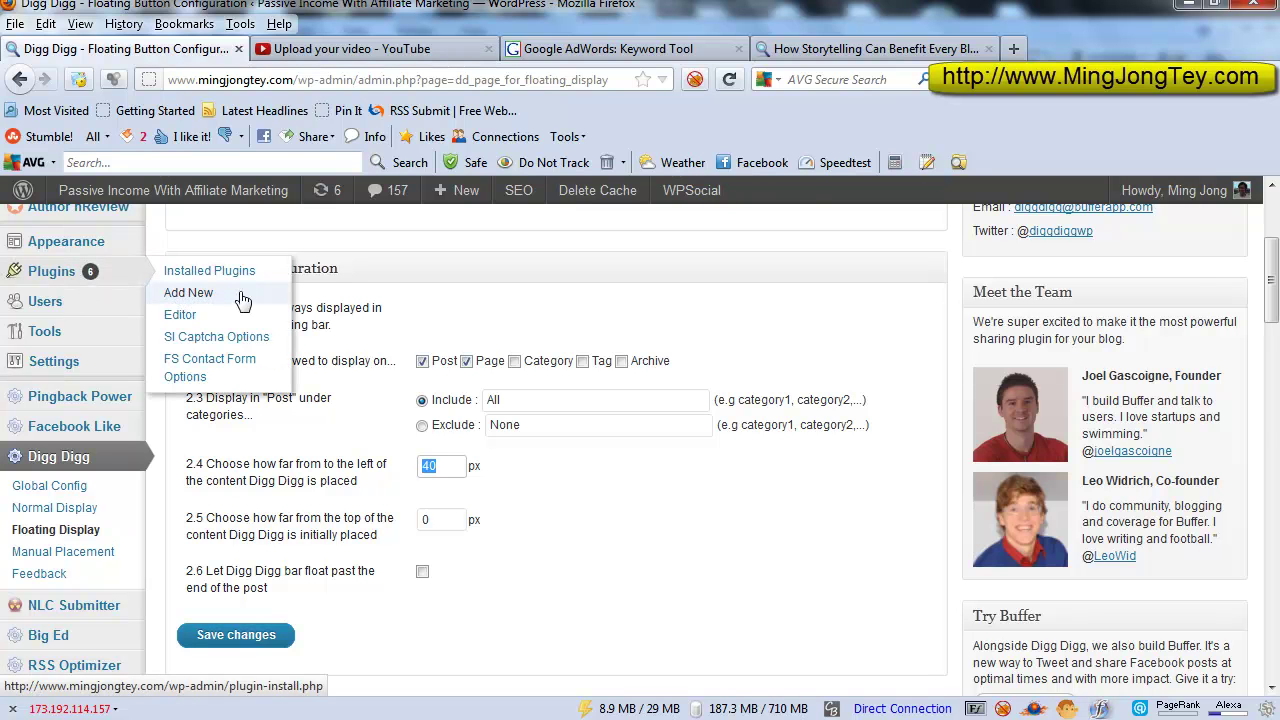
{"action": "left_click", "coordinate": [822, 52]}
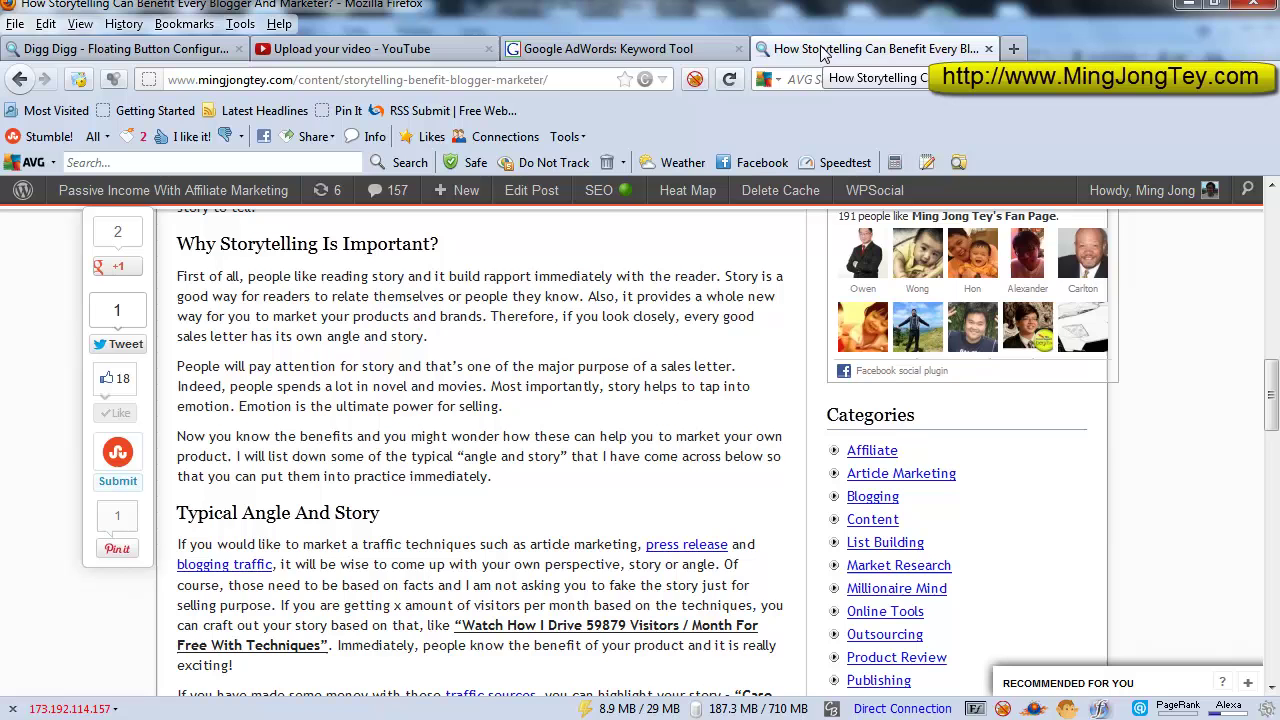